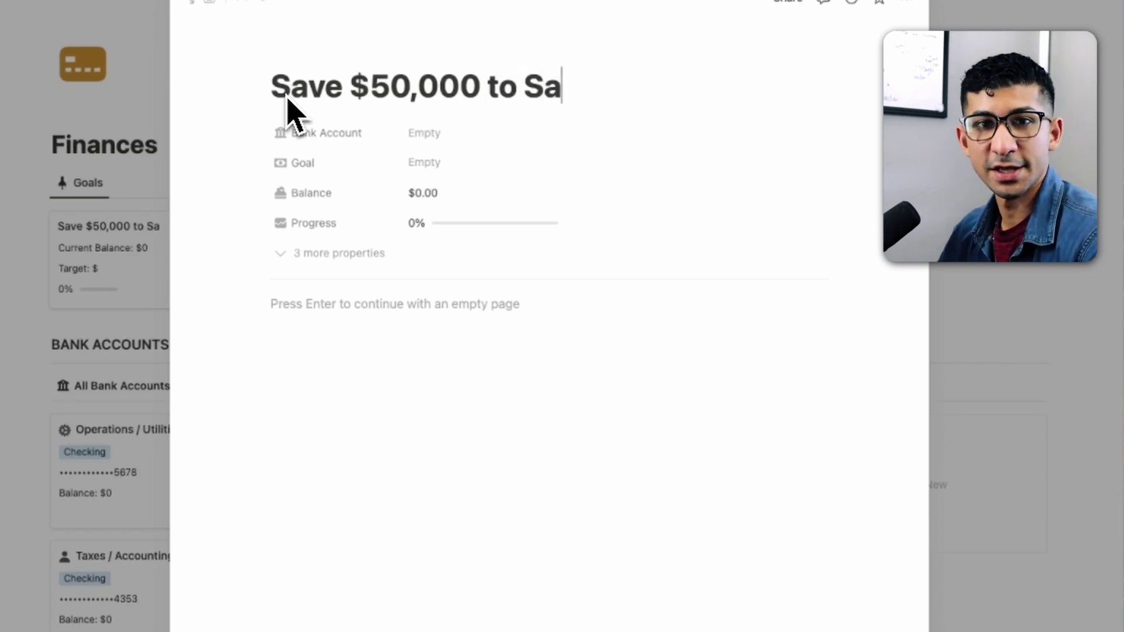
Step: Rename the new goal page to 'Savings Account to $50k'
{"action": "type", "text": "A"}
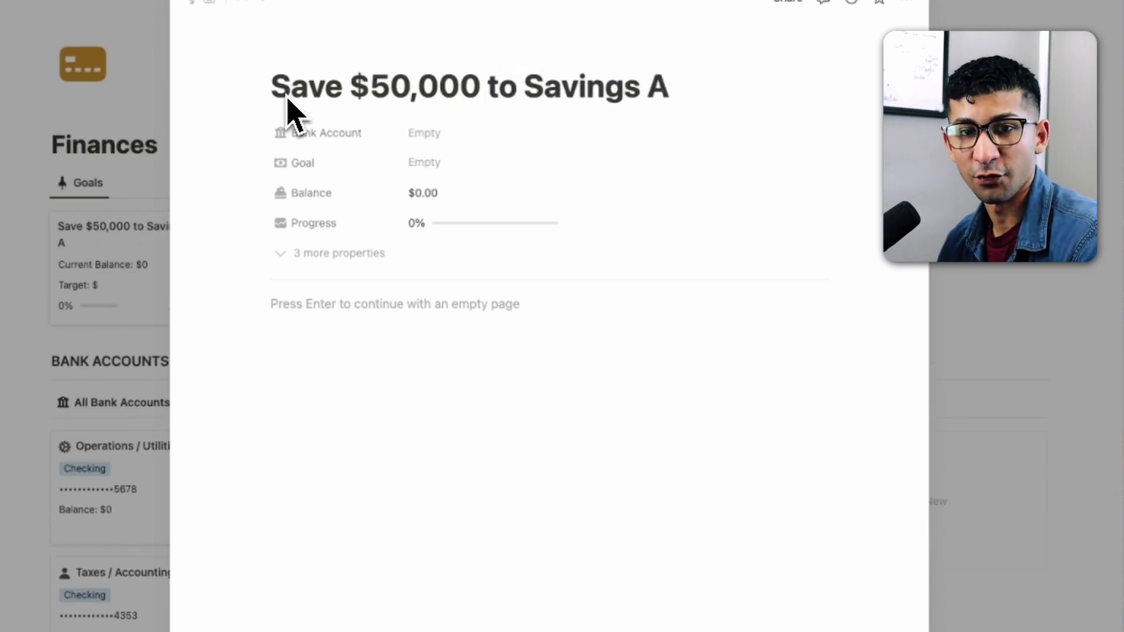
{"action": "triple_click", "coordinate": [311, 71]}
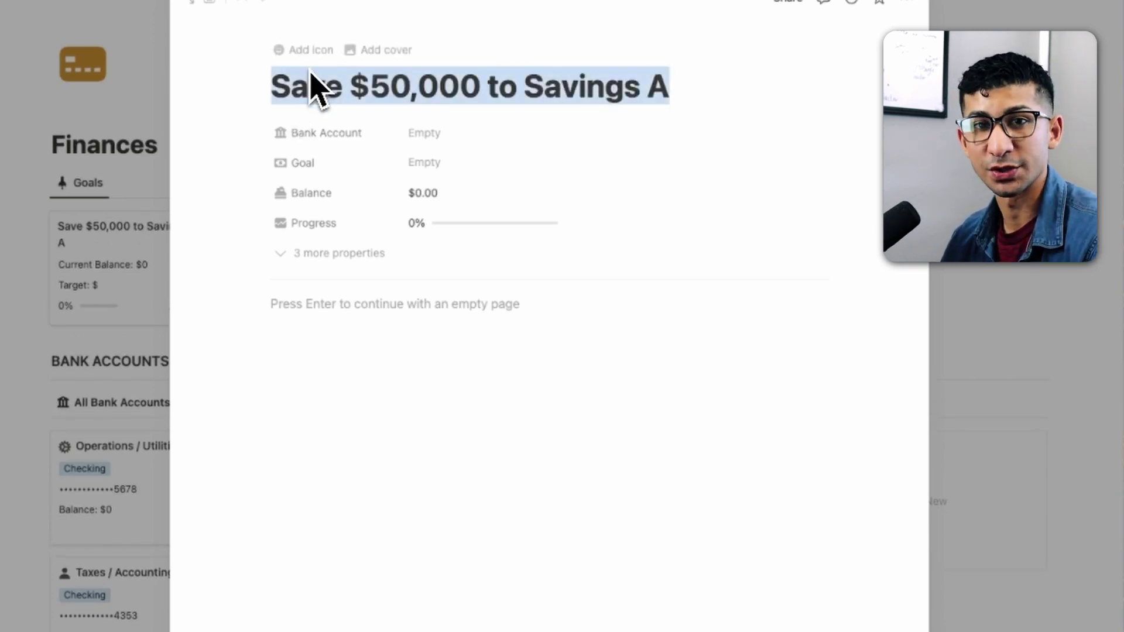
{"action": "key", "text": "BackSpace"}
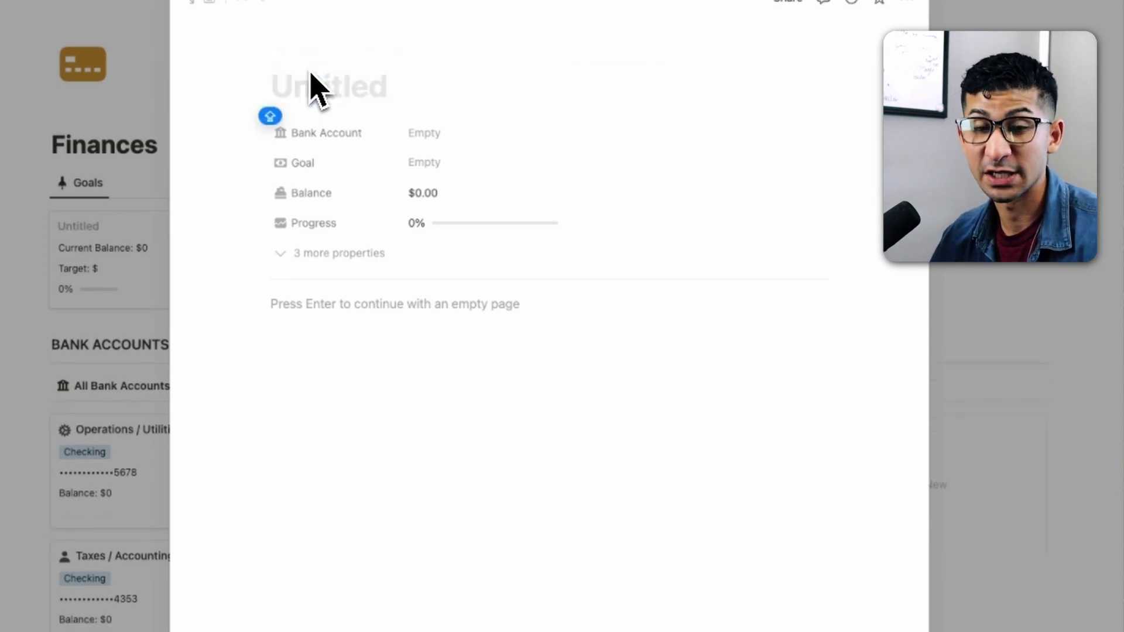
{"action": "type", "text": "Get Savings Accou"}
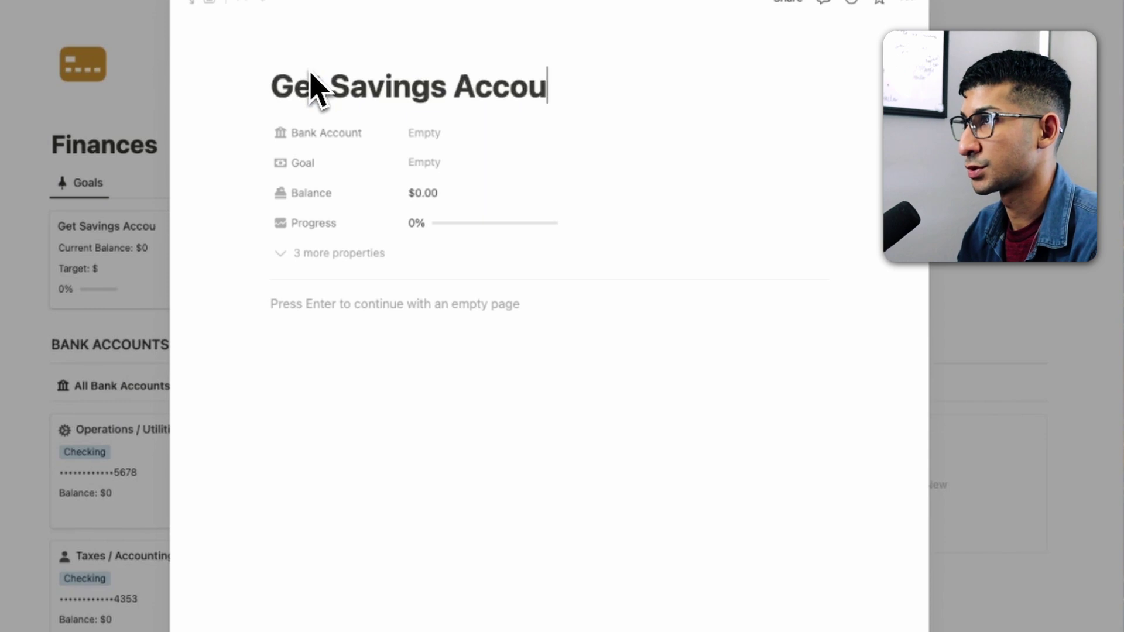
{"action": "type", "text": "nt to $50,"}
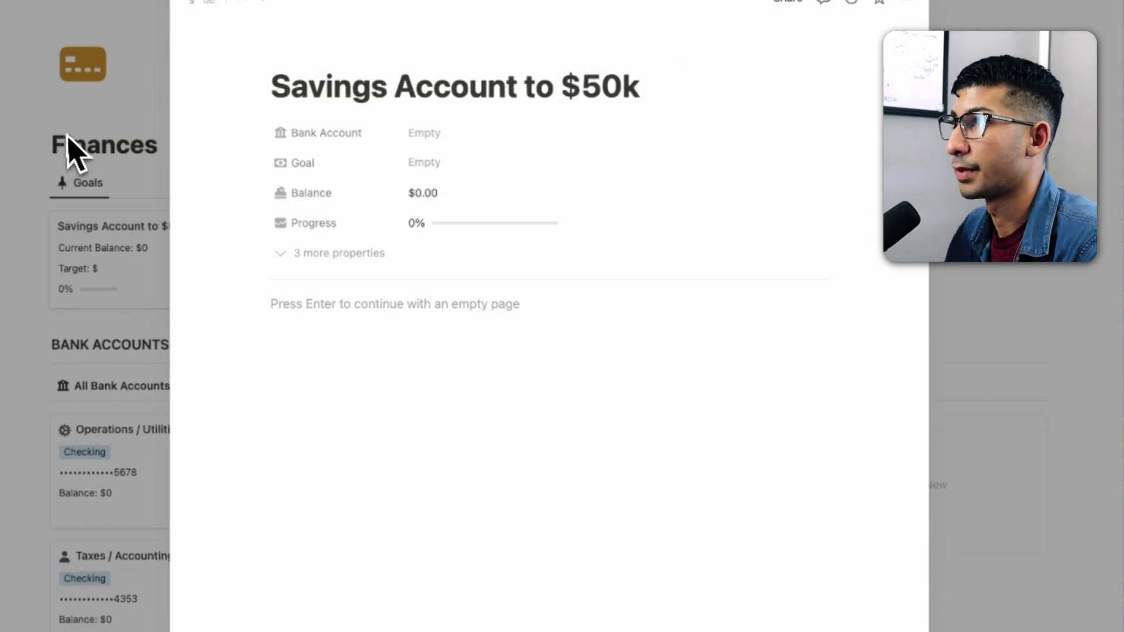
Step: Link the goal to the Savings / Emergency account and set a $50,000 target
{"action": "left_click", "coordinate": [448, 149]}
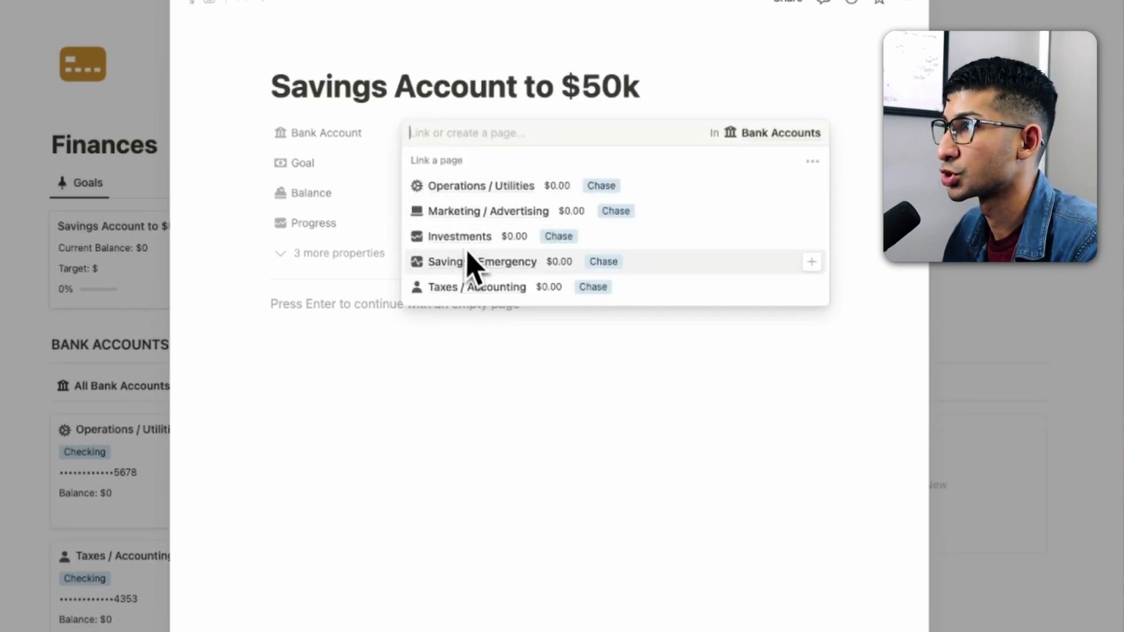
{"action": "left_click", "coordinate": [812, 265]}
{"action": "left_click", "coordinate": [354, 192]}
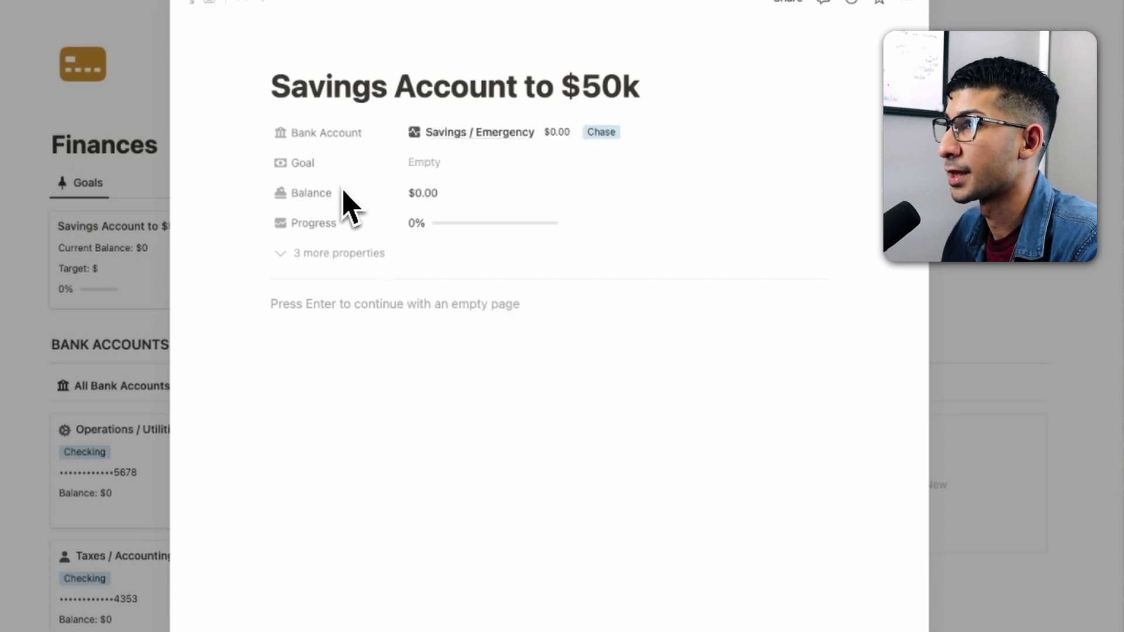
{"action": "left_click", "coordinate": [420, 166]}
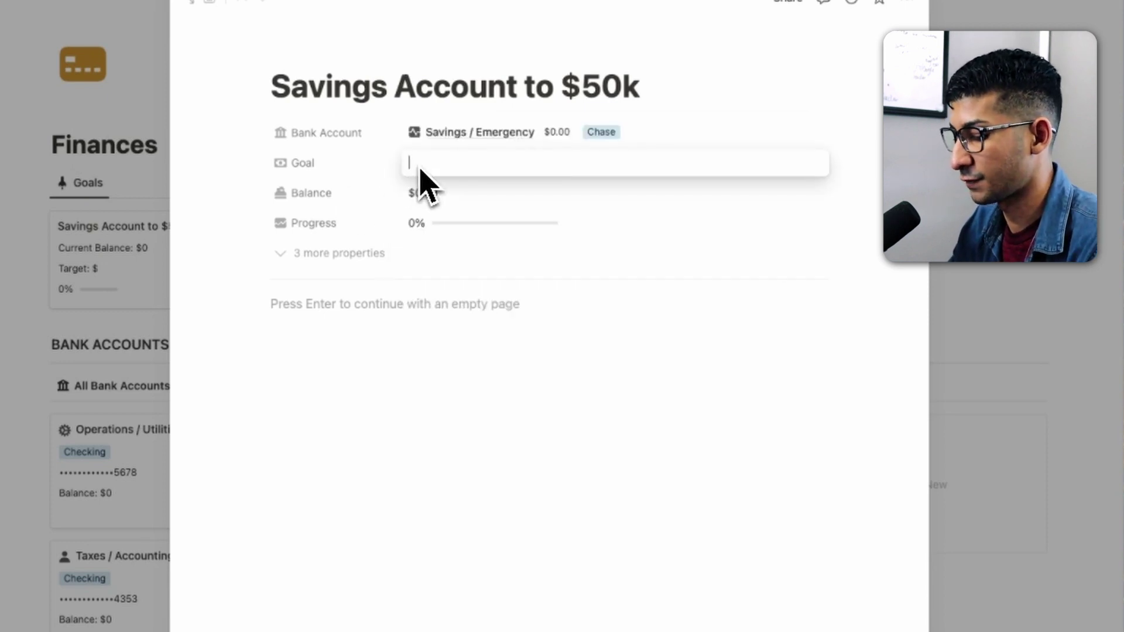
{"action": "type", "text": "50,000"}
{"action": "key", "text": "Return"}
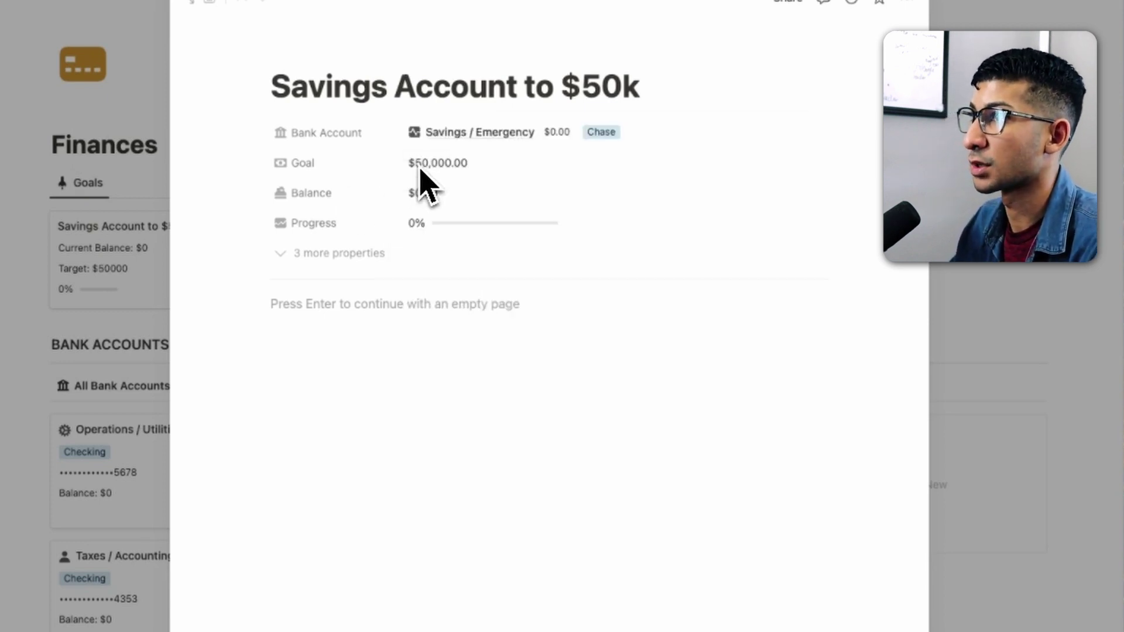
{"action": "left_click", "coordinate": [123, 208]}
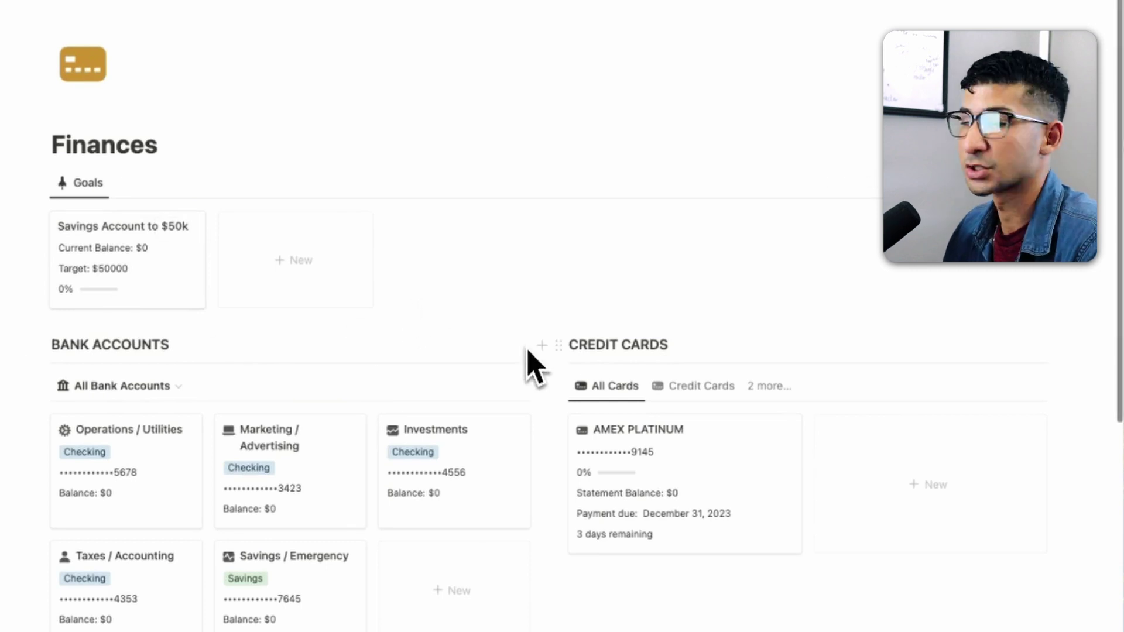
Step: Add a Client Payment income entry linked to the client for $10,000
{"action": "scroll", "coordinate": [539, 355], "scroll_direction": "down", "scroll_amount": 1}
{"action": "scroll", "coordinate": [538, 354], "scroll_direction": "down", "scroll_amount": 15}
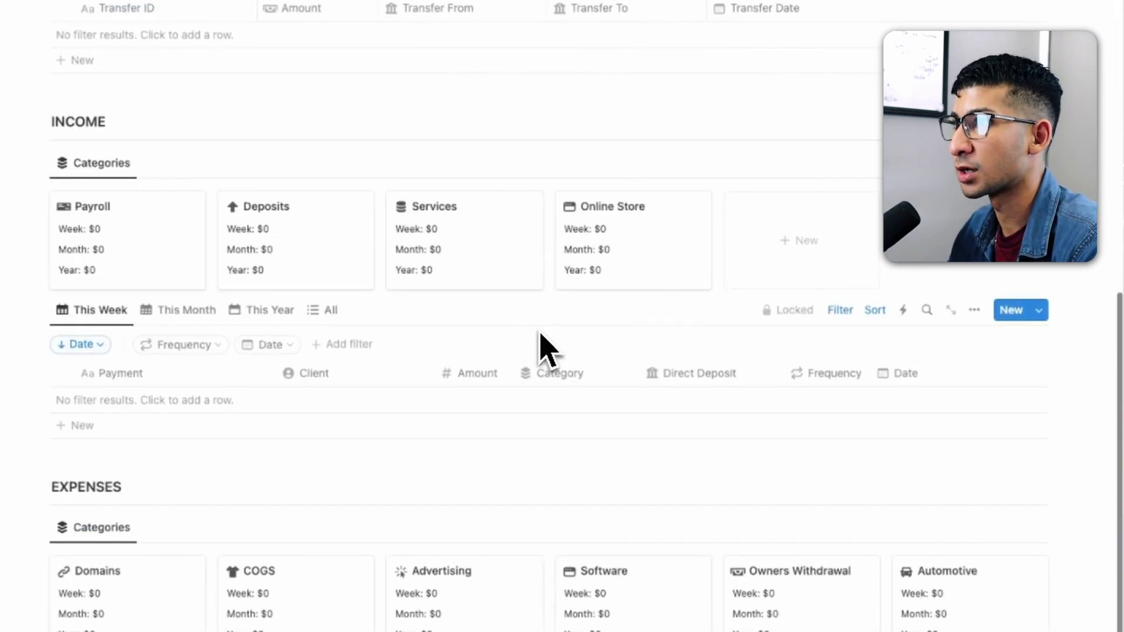
{"action": "left_click", "coordinate": [141, 433]}
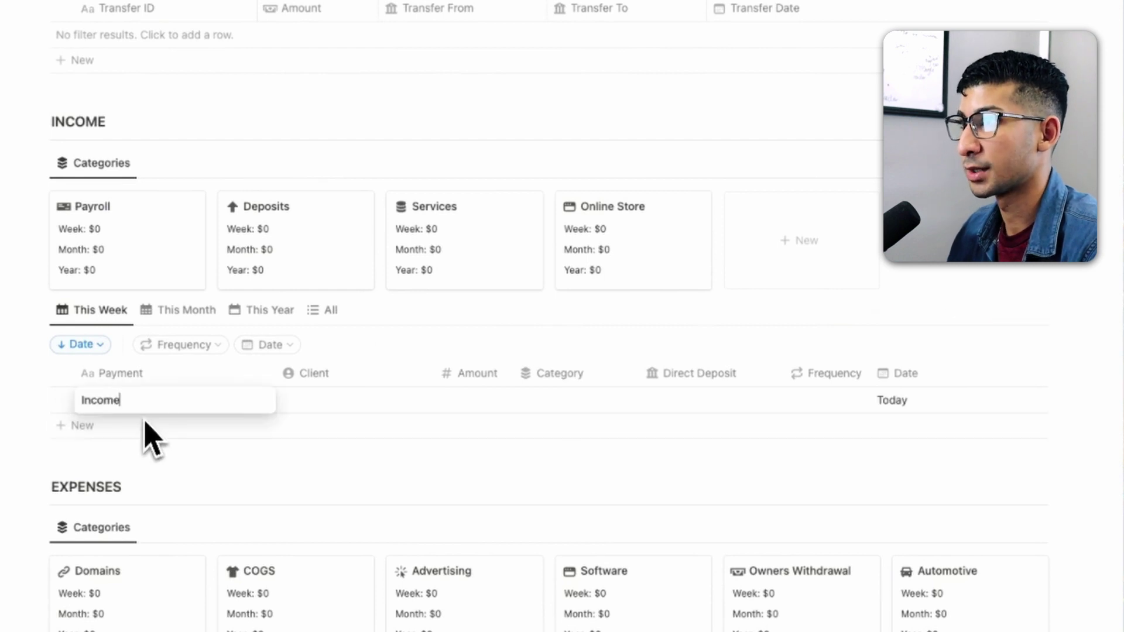
{"action": "double_click", "coordinate": [144, 404]}
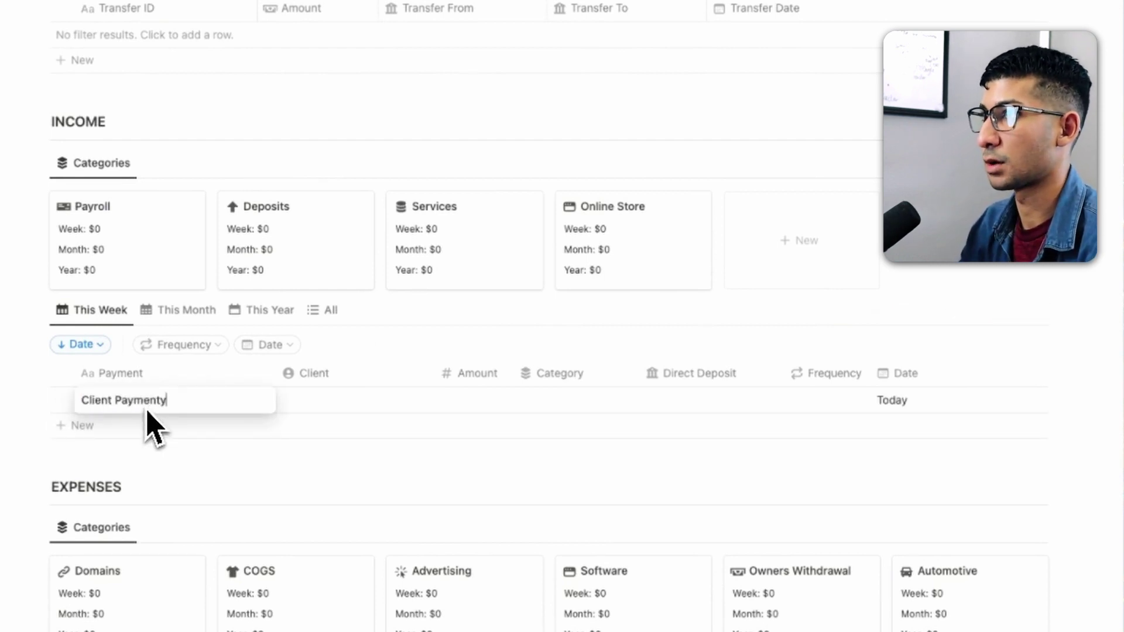
{"action": "left_click", "coordinate": [328, 403]}
{"action": "left_click", "coordinate": [360, 451]}
{"action": "key", "text": "Escape"}
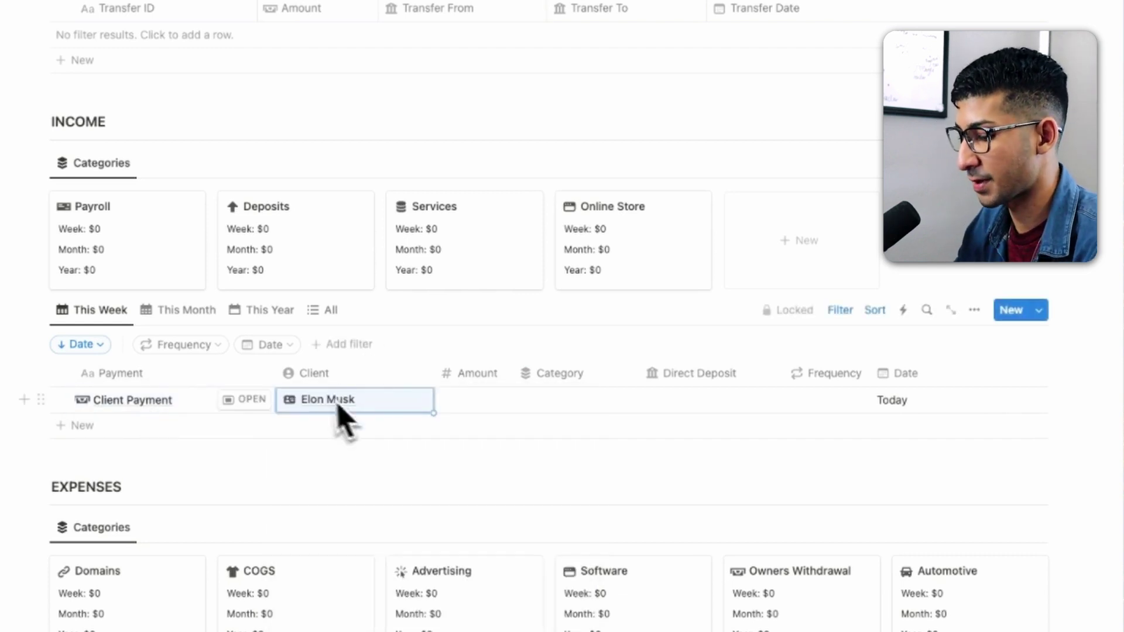
{"action": "left_click", "coordinate": [477, 407]}
{"action": "type", "text": "10,000"}
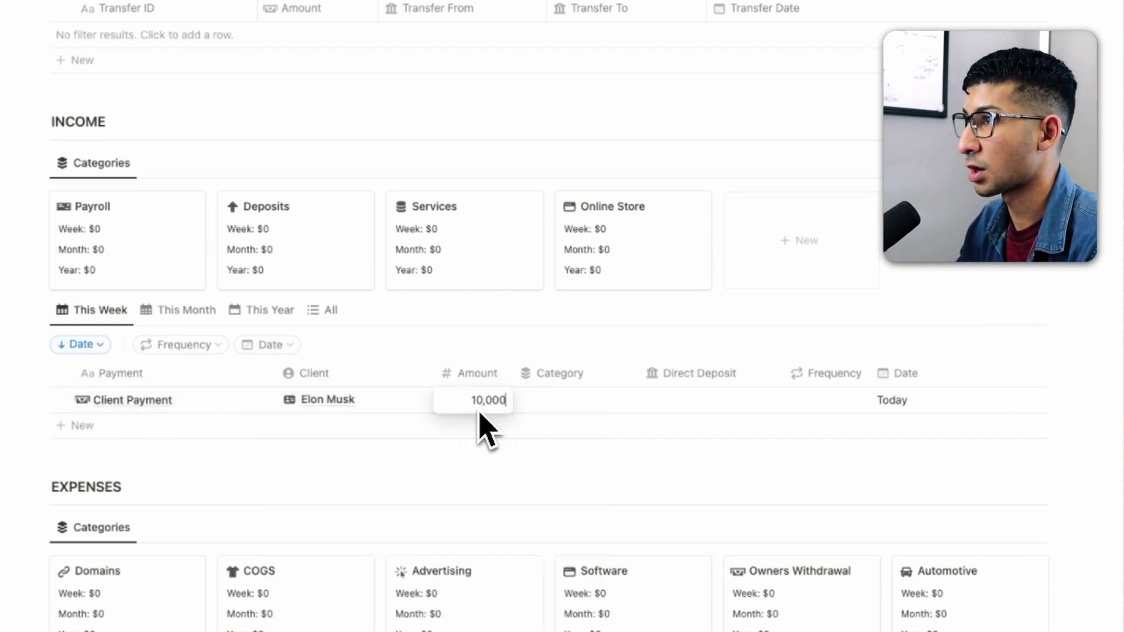
{"action": "key", "text": "Return"}
Step: Set its category to Services, deposit to Operations / Utilities, frequency Recurring
{"action": "left_click", "coordinate": [595, 410]}
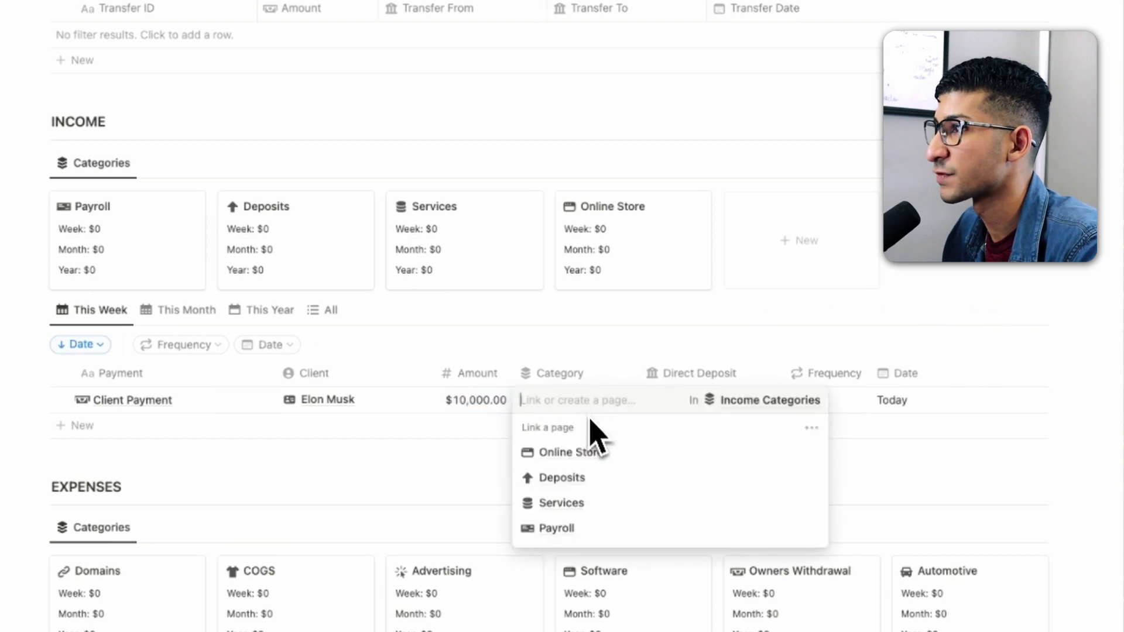
{"action": "left_click", "coordinate": [588, 502]}
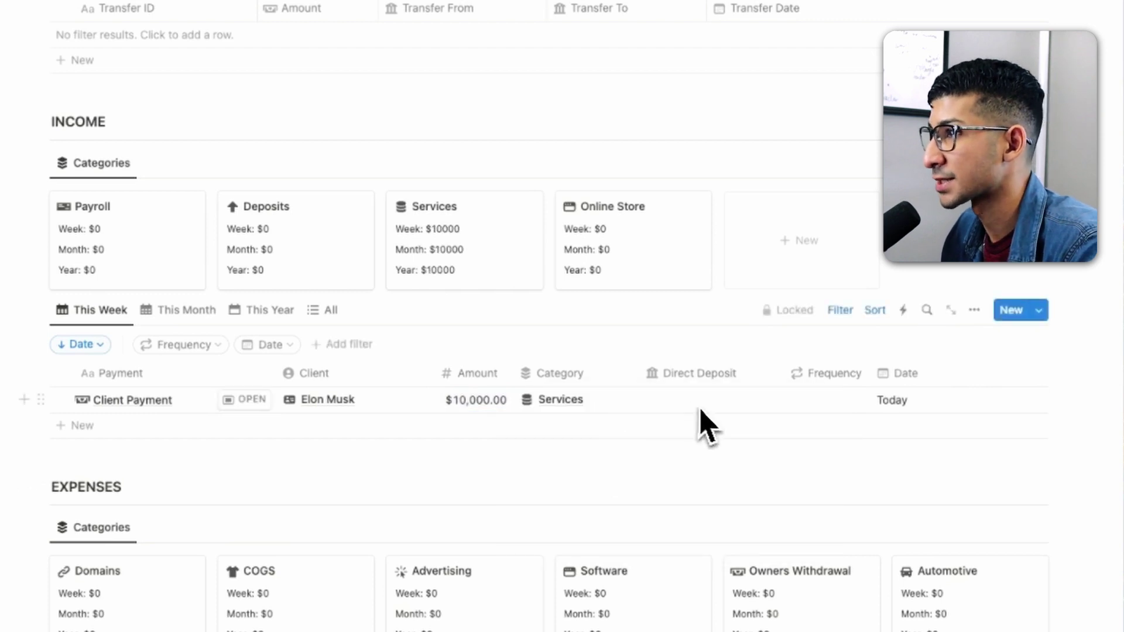
{"action": "left_click", "coordinate": [707, 425]}
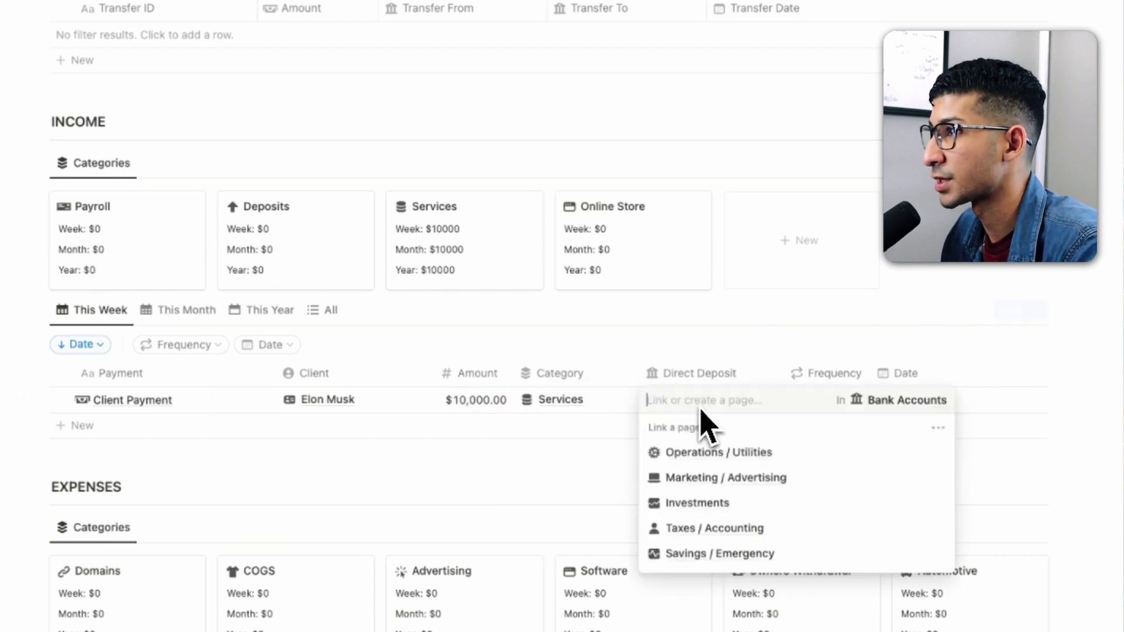
{"action": "left_click", "coordinate": [704, 463]}
{"action": "left_click", "coordinate": [811, 407]}
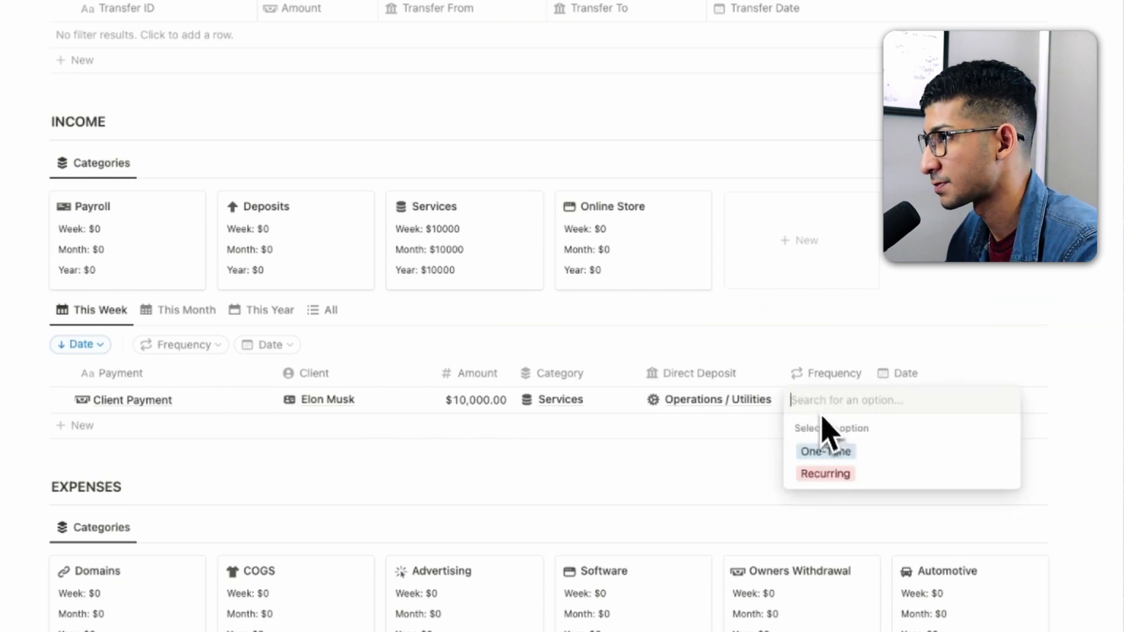
{"action": "left_click", "coordinate": [832, 474]}
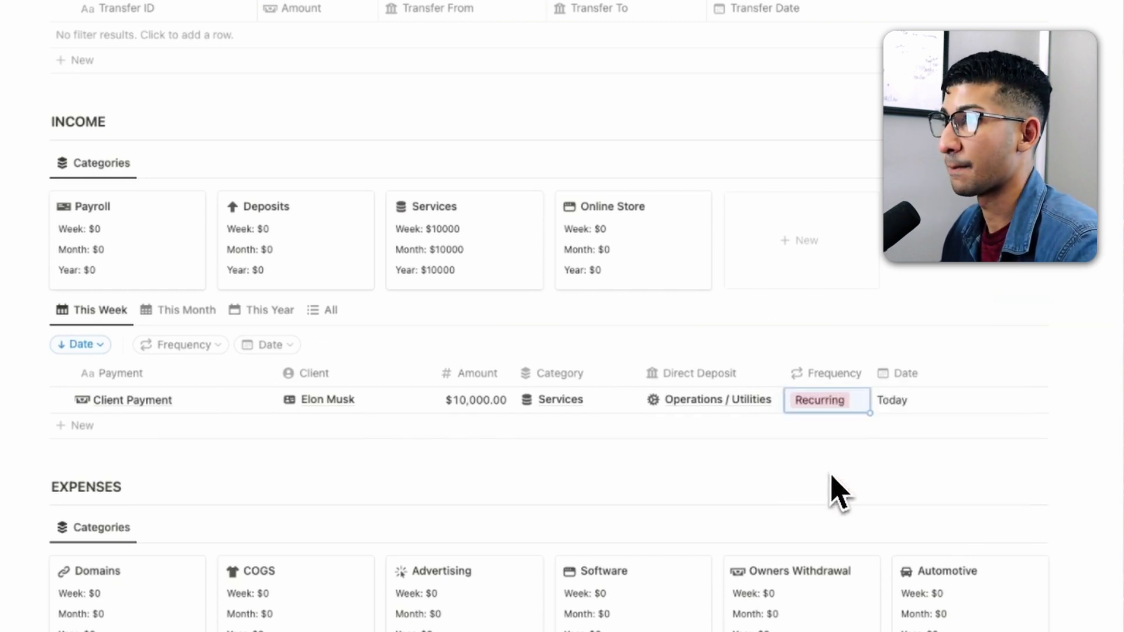
{"action": "scroll", "coordinate": [523, 467], "scroll_direction": "up", "scroll_amount": 7}
{"action": "scroll", "coordinate": [527, 477], "scroll_direction": "up", "scroll_amount": 5}
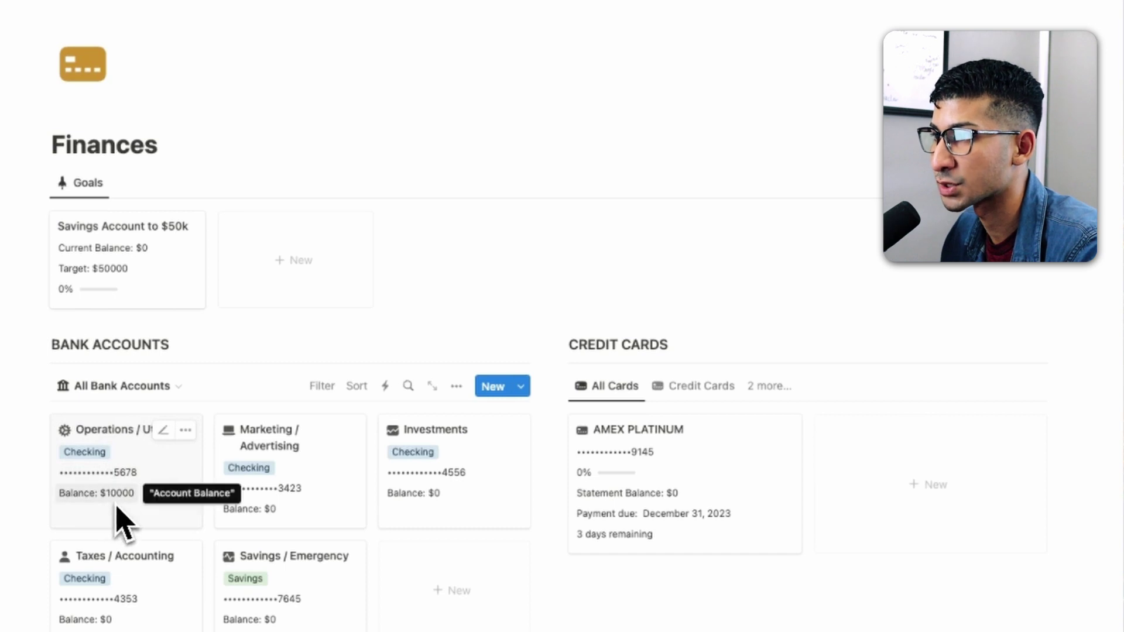
Step: Enter a $2,000 amount for the Facebook Ads expense
{"action": "scroll", "coordinate": [221, 515], "scroll_direction": "down", "scroll_amount": 8}
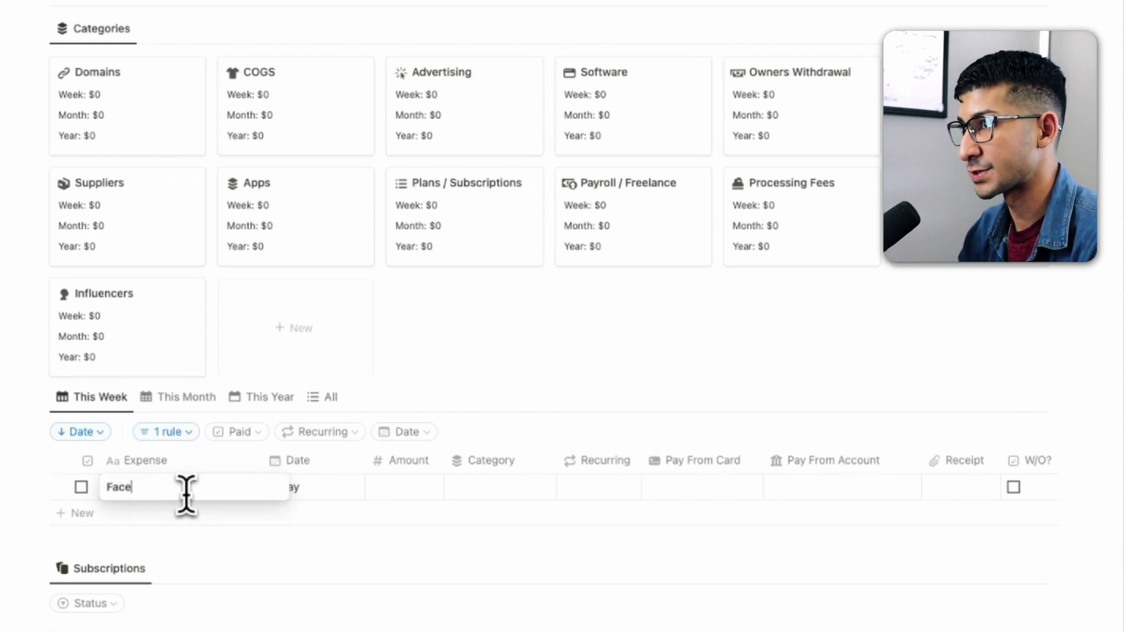
{"action": "type", "text": "Ads"}
{"action": "left_click", "coordinate": [408, 497]}
{"action": "key", "text": "Return"}
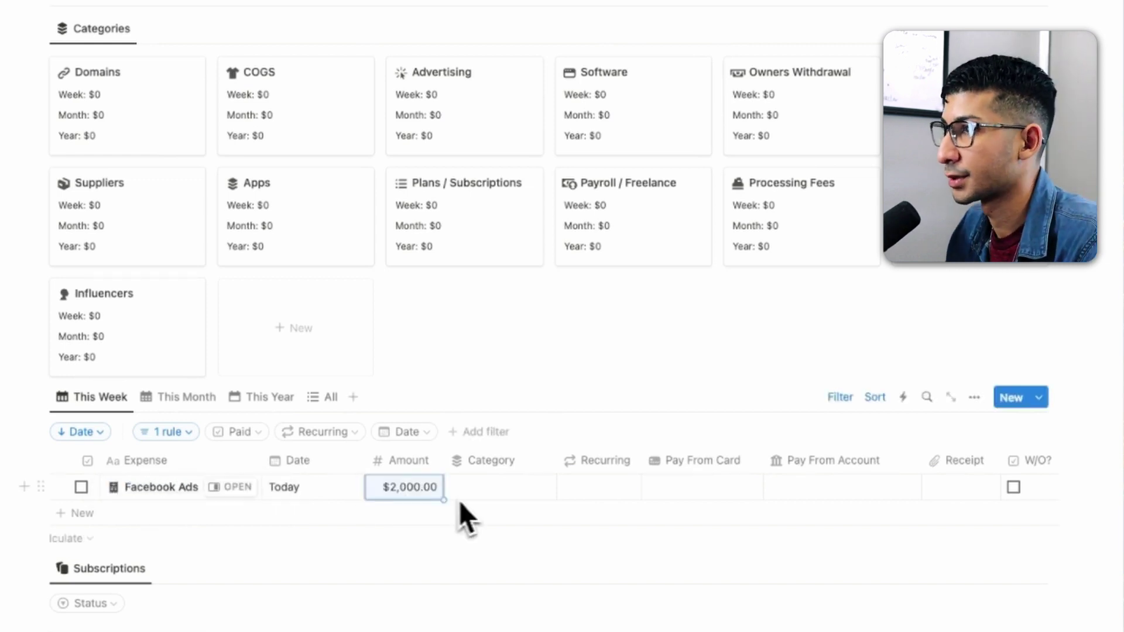
Step: Categorize the expense as Advertising and mark it One-Time
{"action": "scroll", "coordinate": [460, 498], "scroll_direction": "down", "scroll_amount": 3}
{"action": "left_click", "coordinate": [472, 335]}
{"action": "scroll", "coordinate": [515, 505], "scroll_direction": "down", "scroll_amount": 3}
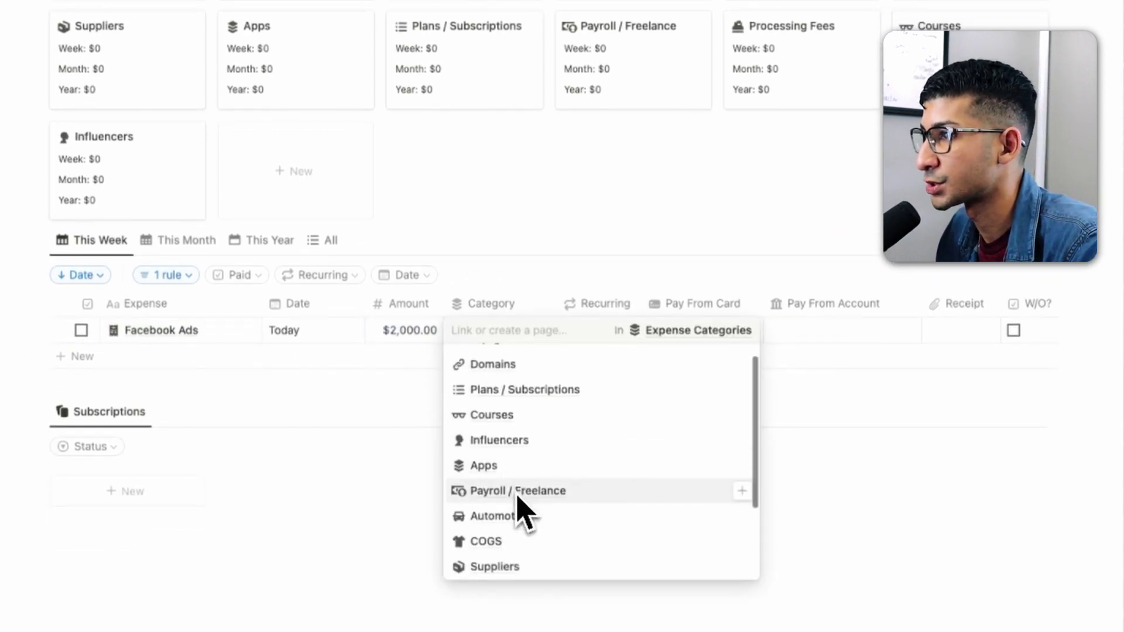
{"action": "left_click", "coordinate": [516, 511]}
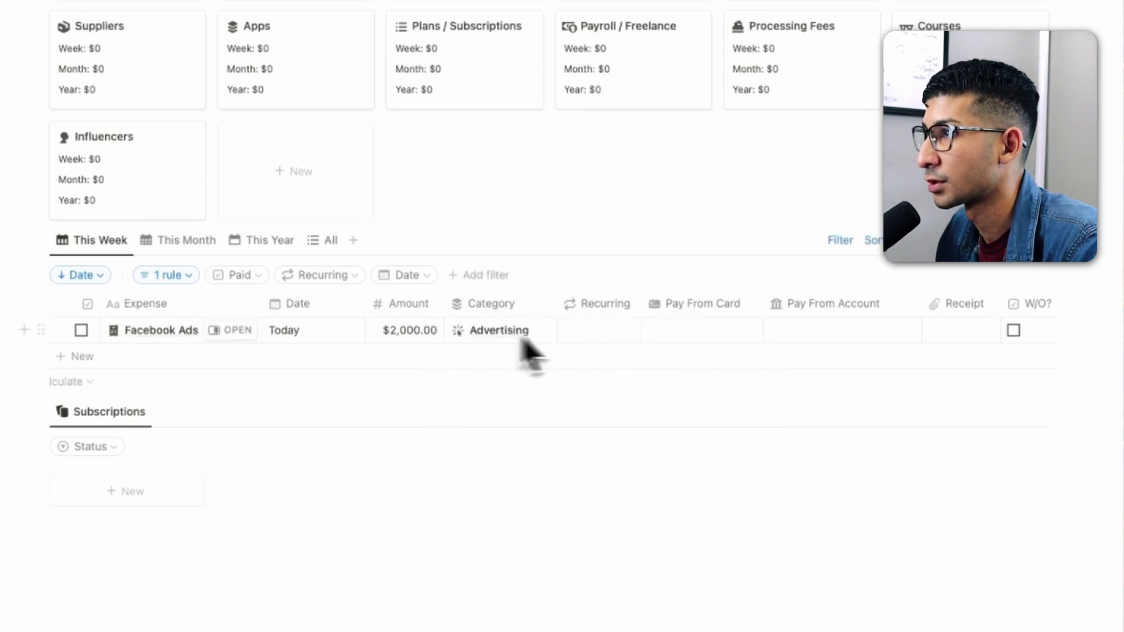
{"action": "left_click", "coordinate": [595, 332]}
{"action": "left_click", "coordinate": [615, 382]}
Step: Pay it with the AMEX PLATINUM card from Operations / Utilities
{"action": "left_click", "coordinate": [681, 332]}
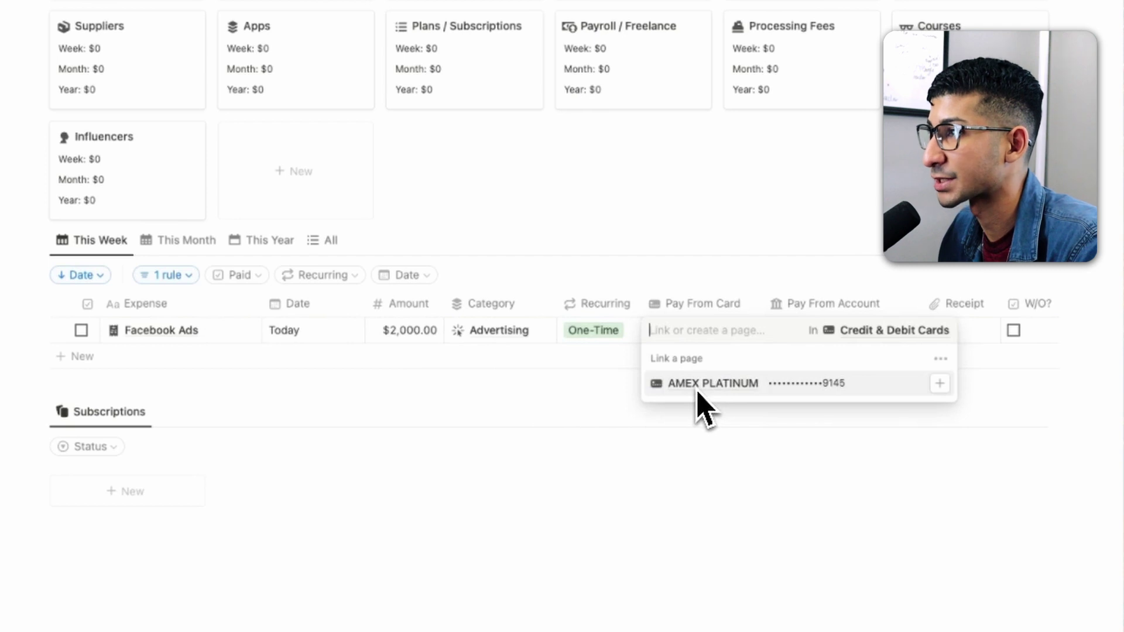
{"action": "left_click", "coordinate": [697, 391]}
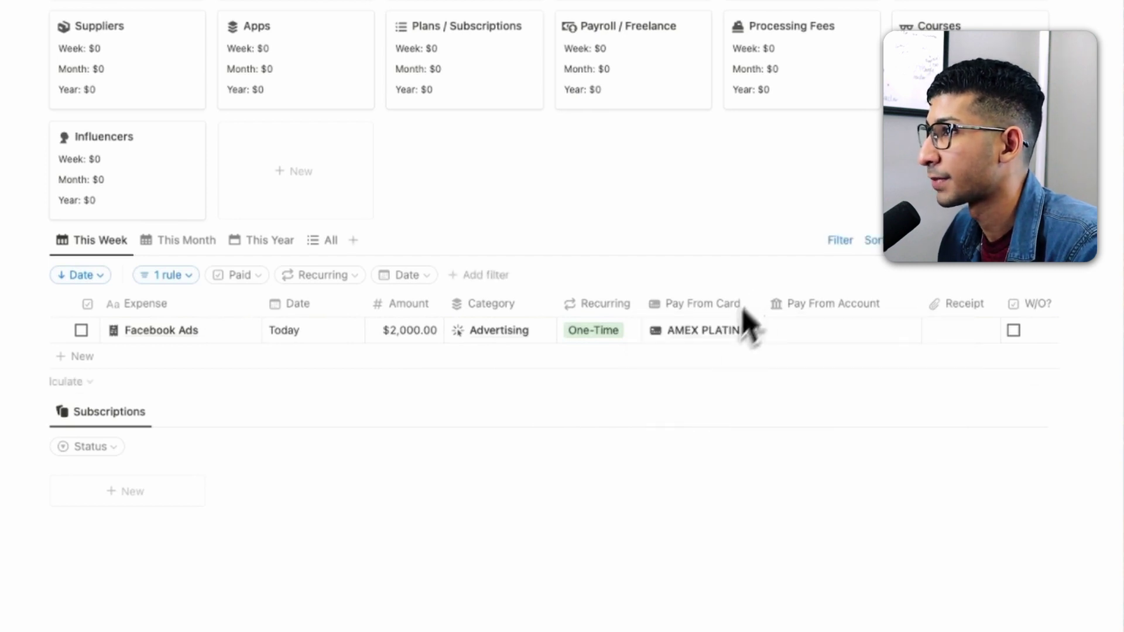
{"action": "left_click", "coordinate": [830, 330]}
{"action": "left_click", "coordinate": [845, 391]}
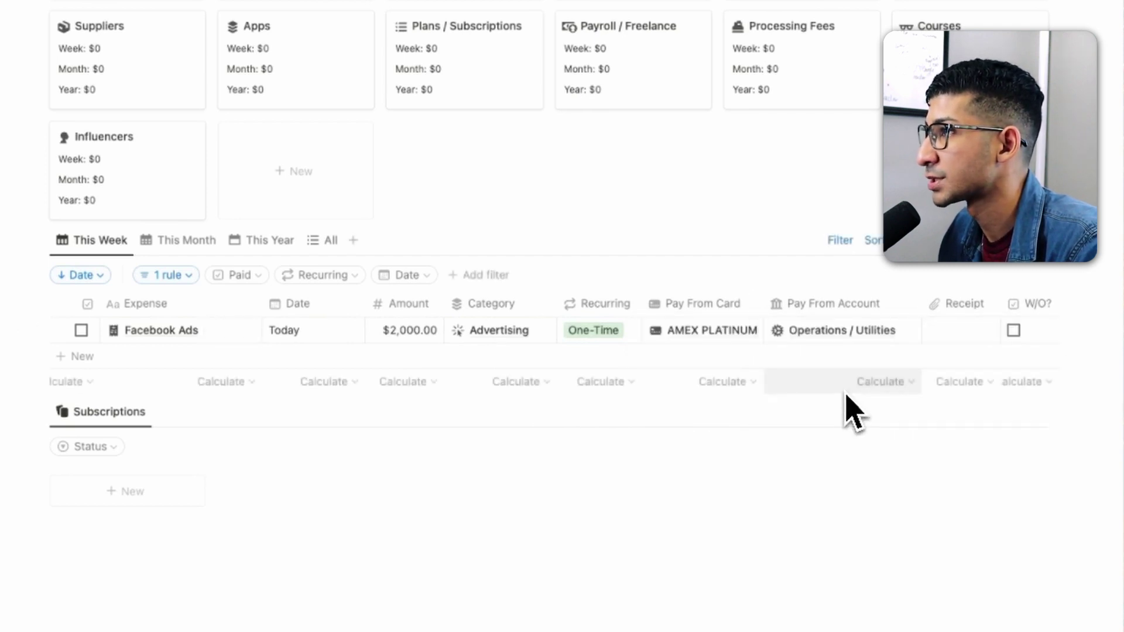
{"action": "scroll", "coordinate": [633, 490], "scroll_direction": "up", "scroll_amount": 1}
Step: Change the Facebook Ads expense date to Dec 20, 2023
{"action": "scroll", "coordinate": [635, 501], "scroll_direction": "up", "scroll_amount": 4}
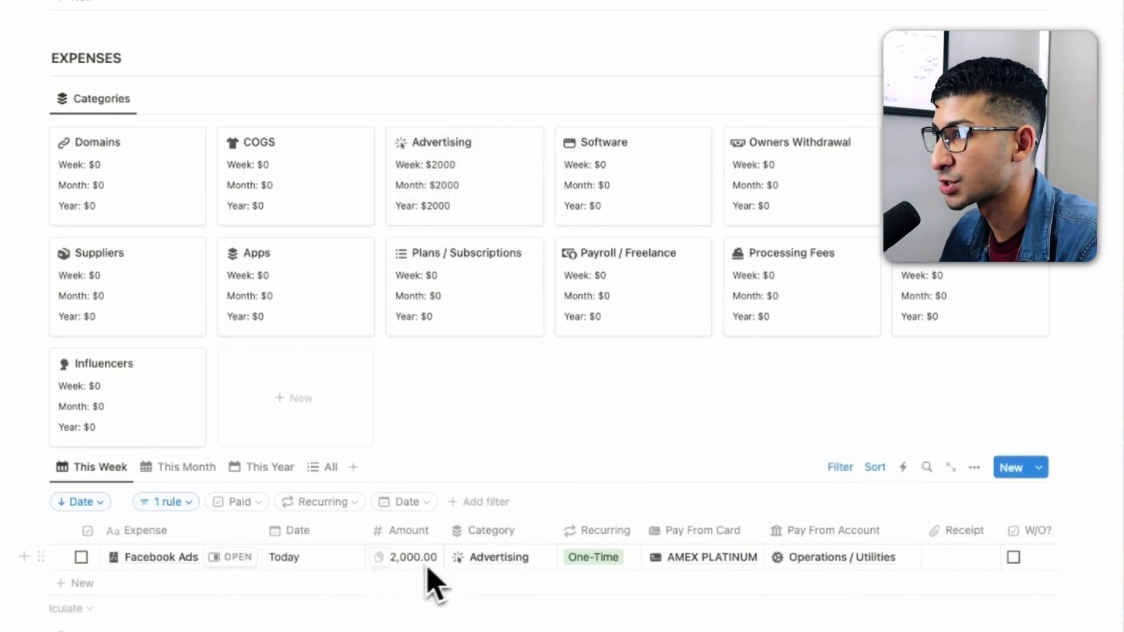
{"action": "left_click", "coordinate": [309, 556]}
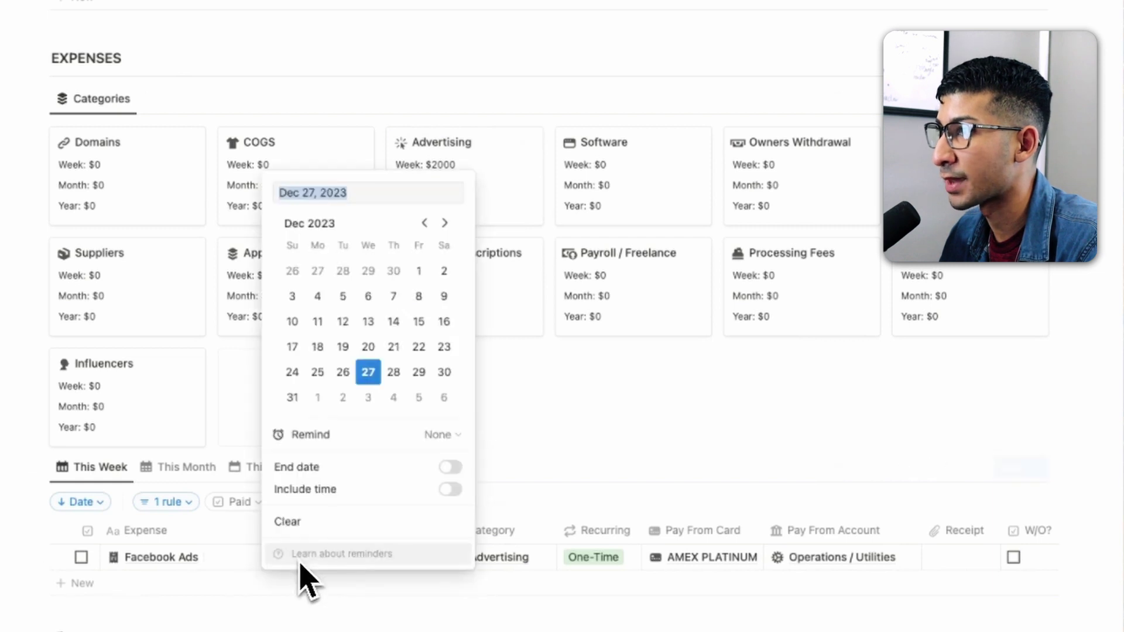
{"action": "left_click", "coordinate": [373, 349]}
{"action": "left_click", "coordinate": [485, 357]}
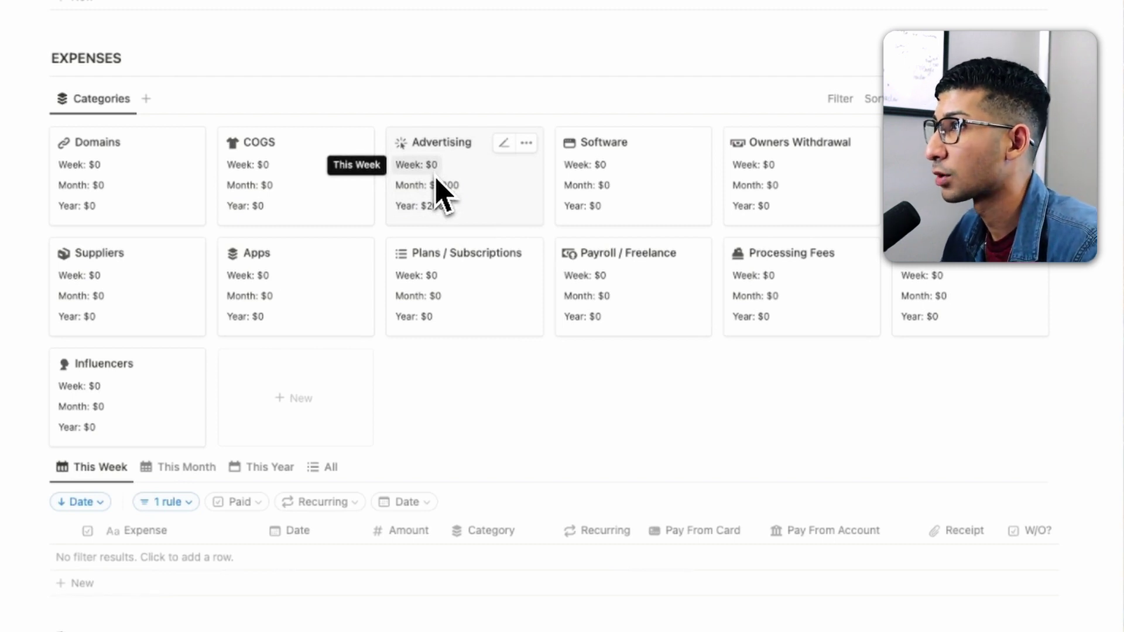
{"action": "scroll", "coordinate": [759, 626], "scroll_direction": "up", "scroll_amount": 10}
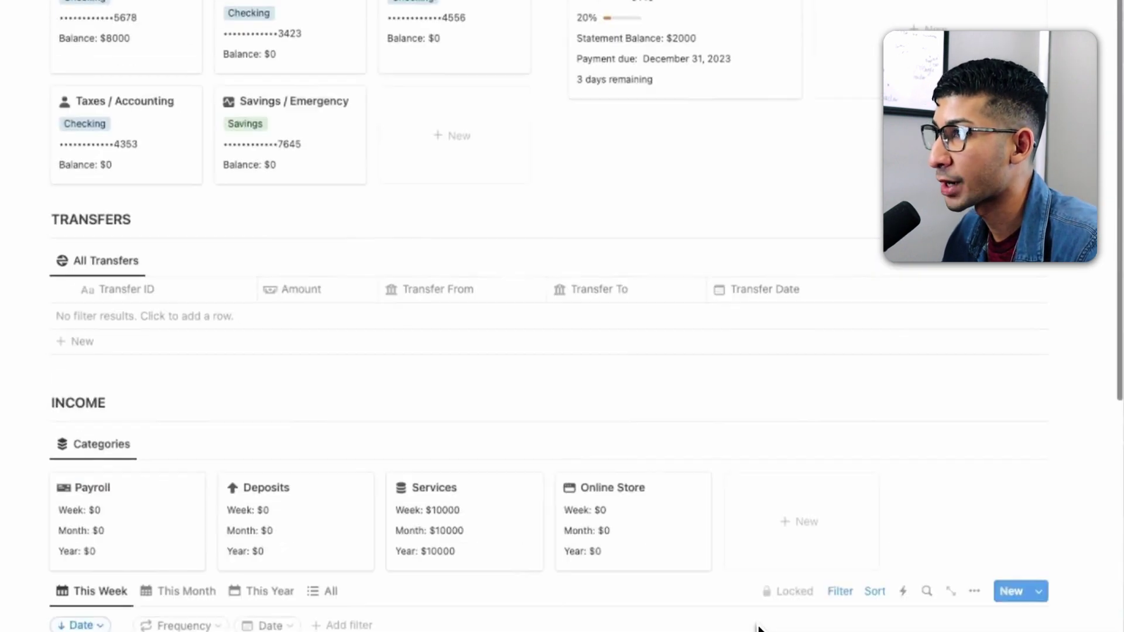
{"action": "scroll", "coordinate": [759, 626], "scroll_direction": "up", "scroll_amount": 5}
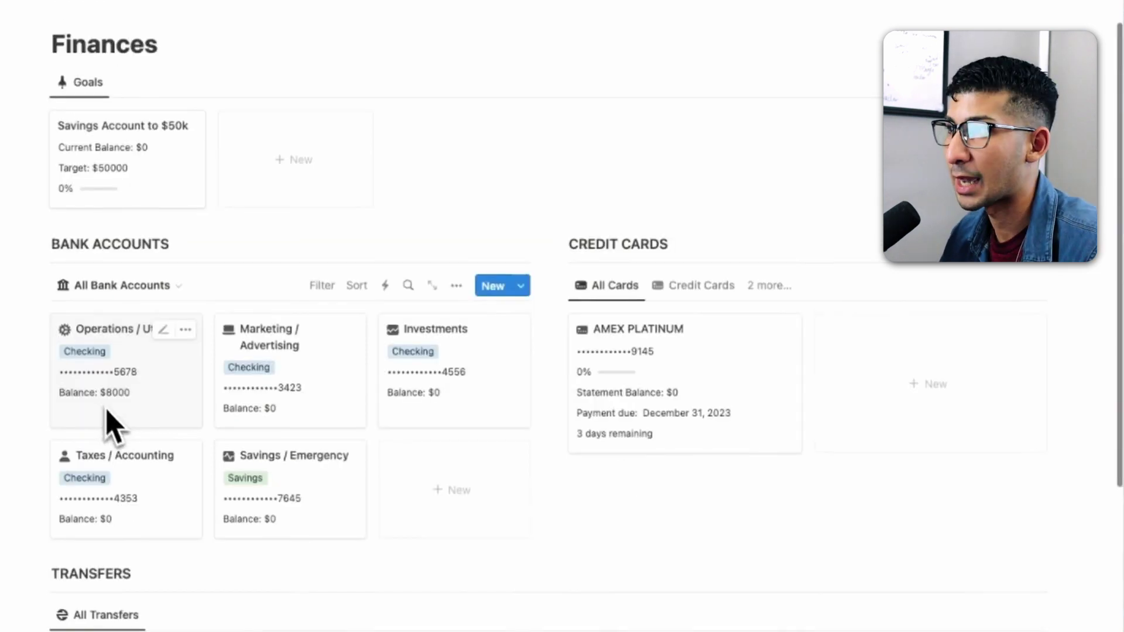
{"action": "scroll", "coordinate": [131, 427], "scroll_direction": "up", "scroll_amount": 1}
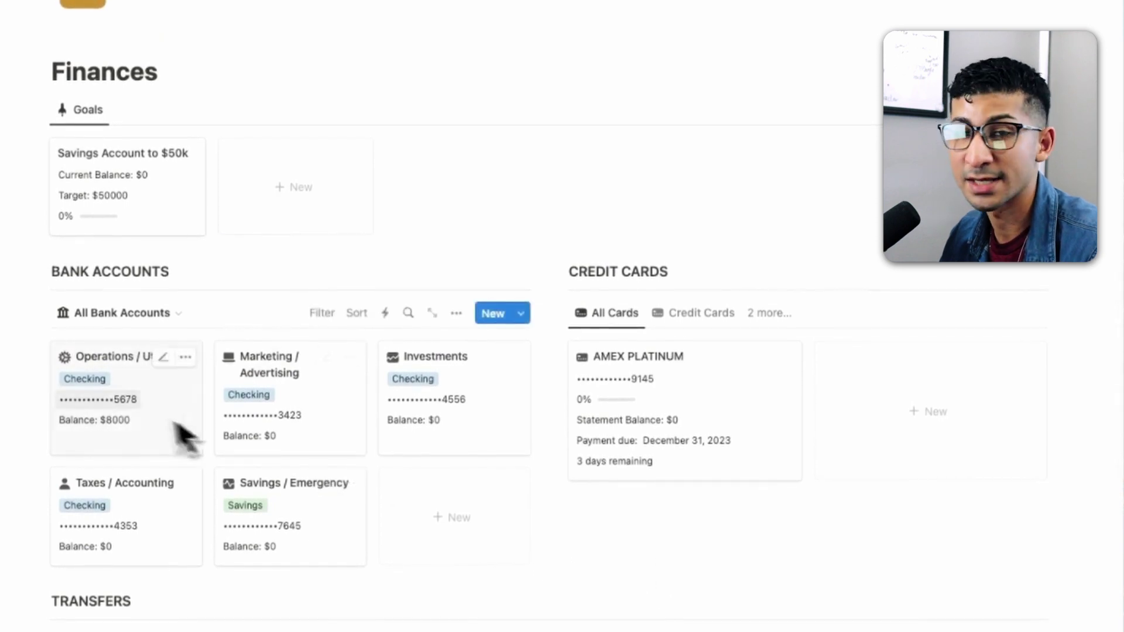
{"action": "scroll", "coordinate": [120, 436], "scroll_direction": "up", "scroll_amount": 1}
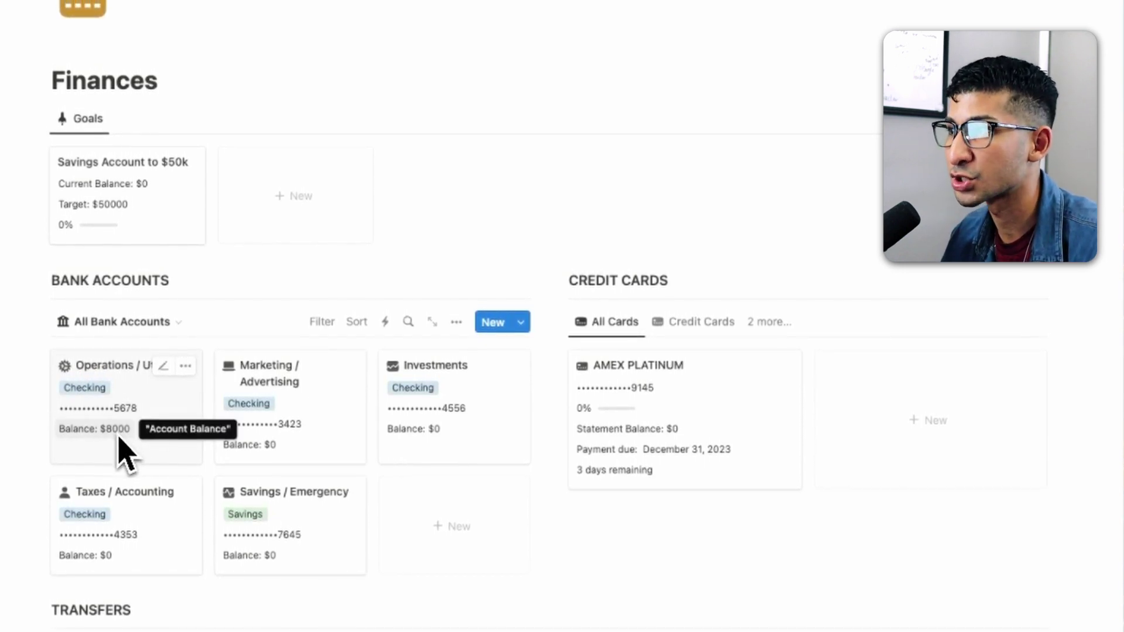
{"action": "scroll", "coordinate": [122, 436], "scroll_direction": "down", "scroll_amount": 15}
{"action": "scroll", "coordinate": [119, 452], "scroll_direction": "down", "scroll_amount": 7}
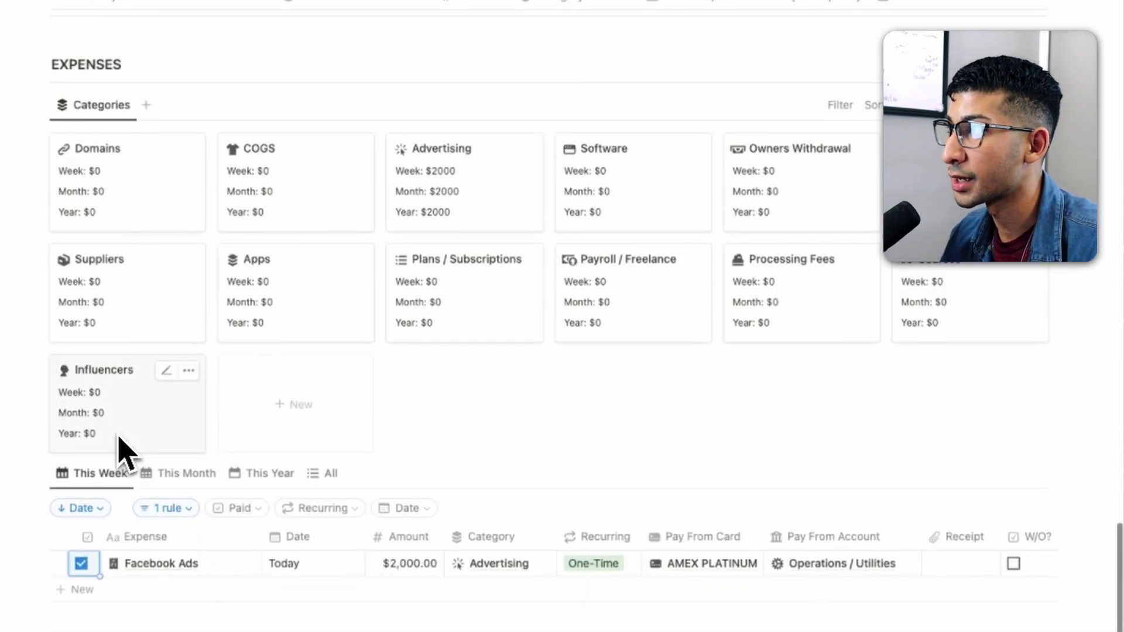
{"action": "scroll", "coordinate": [509, 452], "scroll_direction": "up", "scroll_amount": 15}
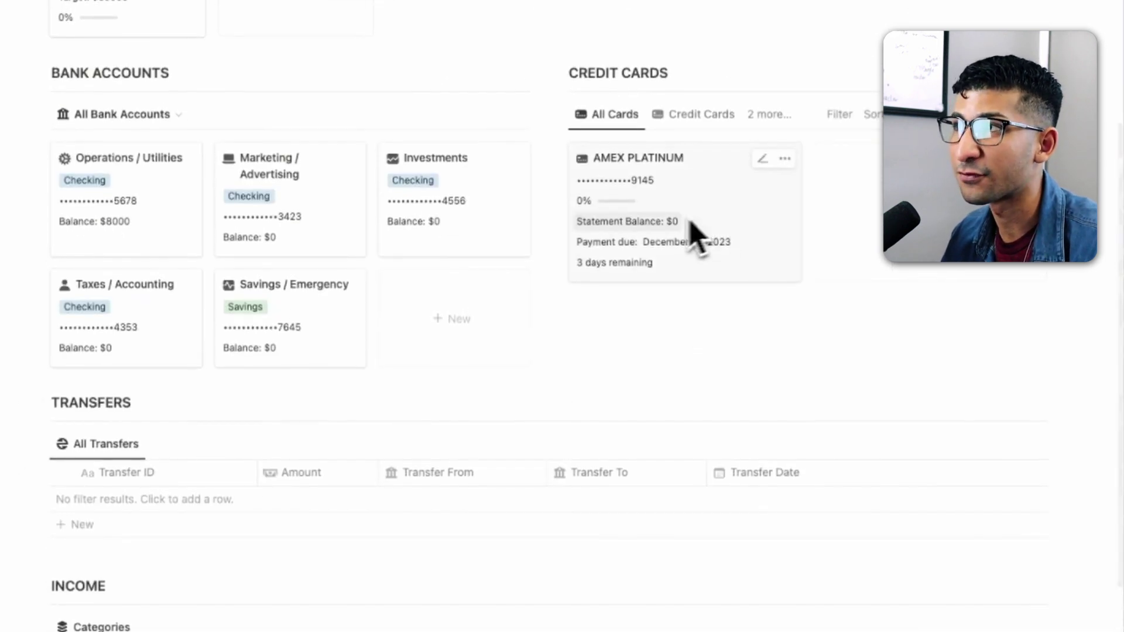
{"action": "scroll", "coordinate": [623, 343], "scroll_direction": "up", "scroll_amount": 1}
{"action": "scroll", "coordinate": [624, 343], "scroll_direction": "up", "scroll_amount": 3}
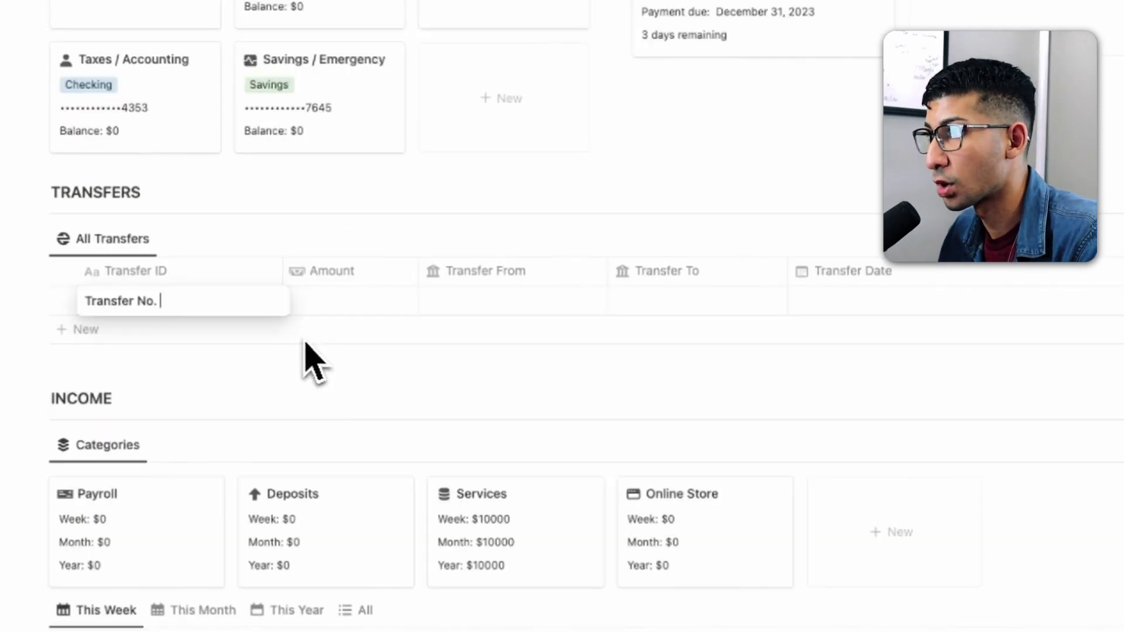
Step: Name the new transfer 'Transfer No. 1' with a $5,000 amount
{"action": "type", "text": "1"}
{"action": "key", "text": "Return"}
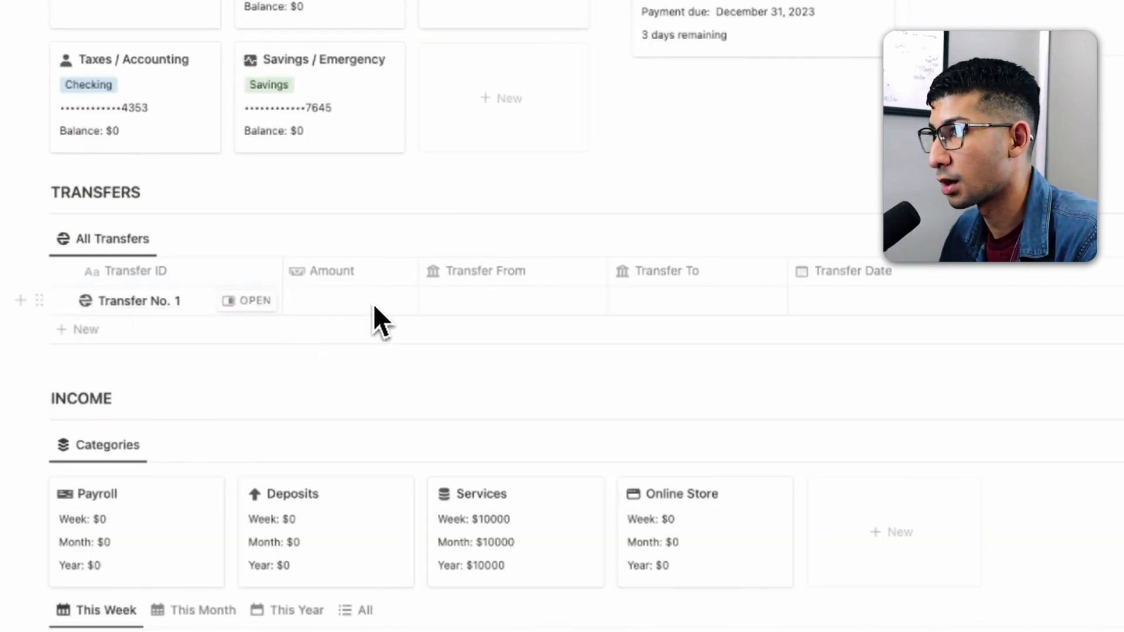
{"action": "left_click", "coordinate": [376, 309]}
{"action": "type", "text": "5,000"}
{"action": "key", "text": "Return"}
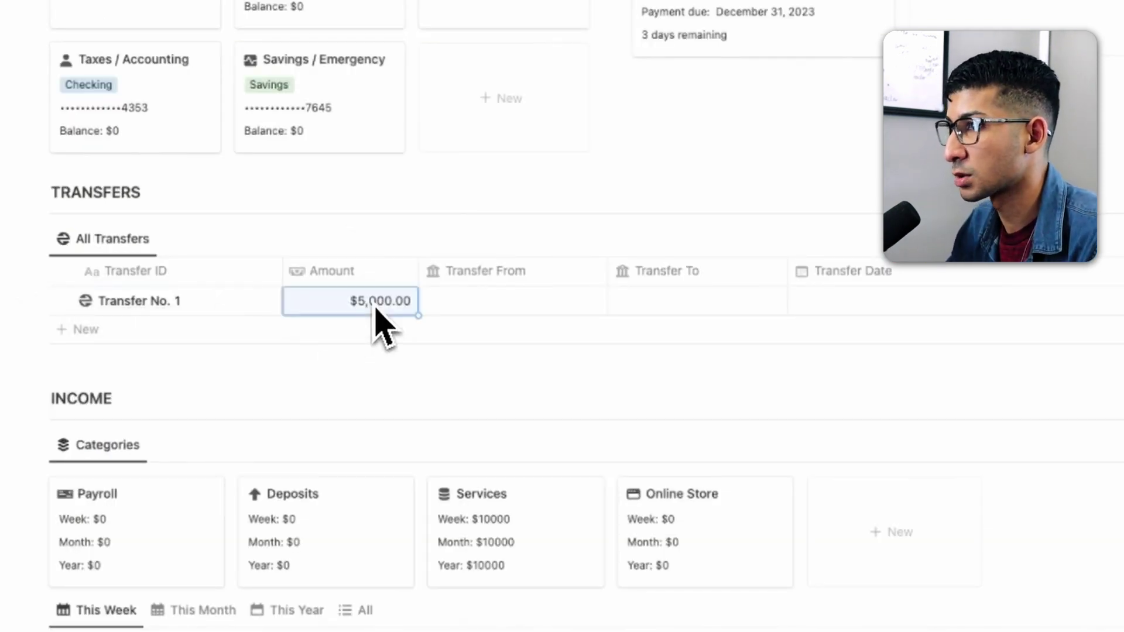
Step: Set the transfer from Operations / Utilities to Savings / Emergency
{"action": "left_click", "coordinate": [488, 305]}
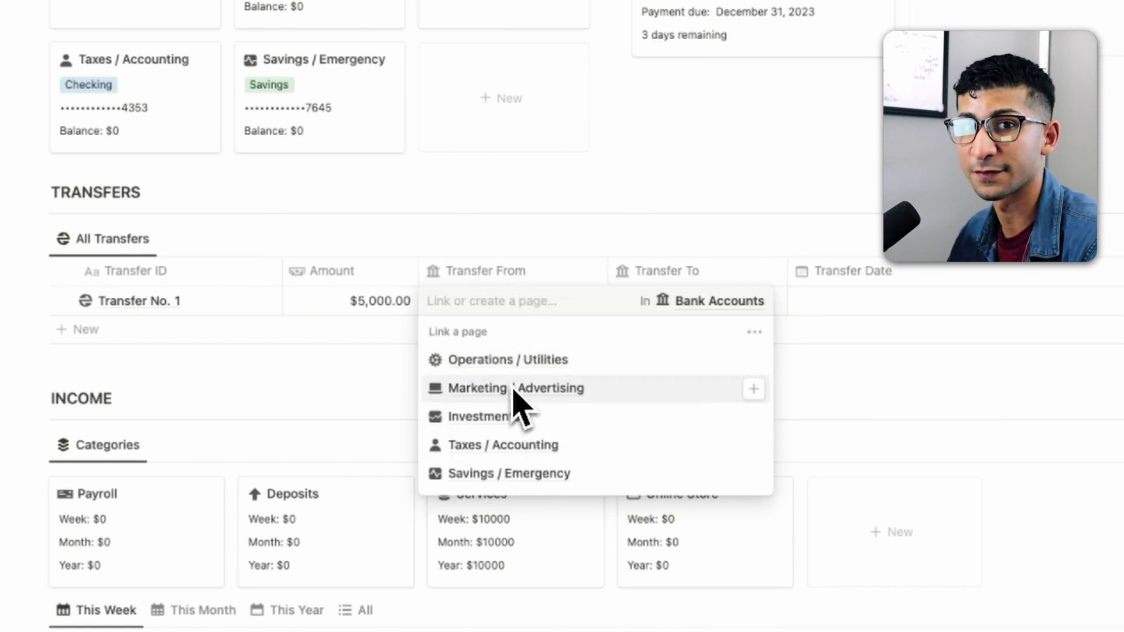
{"action": "key", "text": "Up"}
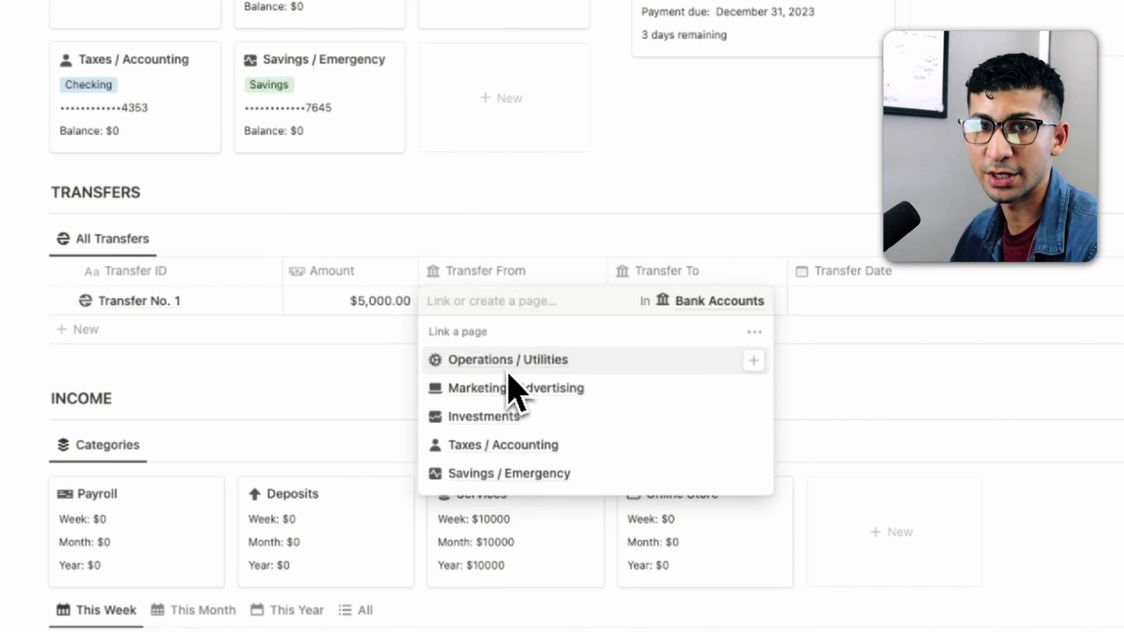
{"action": "key", "text": "Return"}
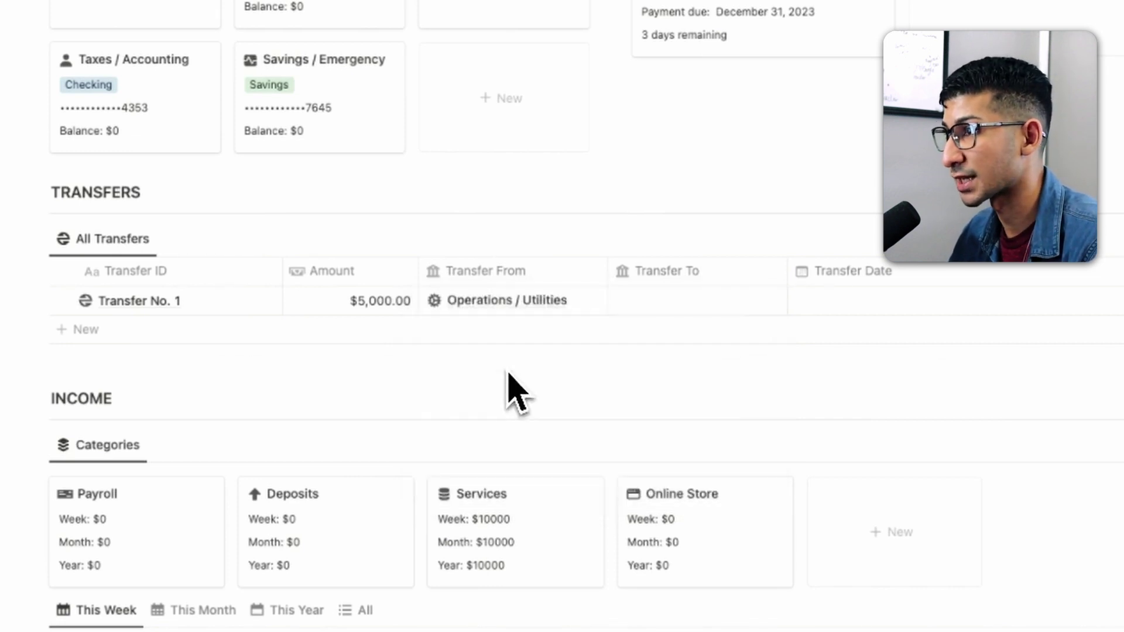
{"action": "left_click", "coordinate": [636, 307]}
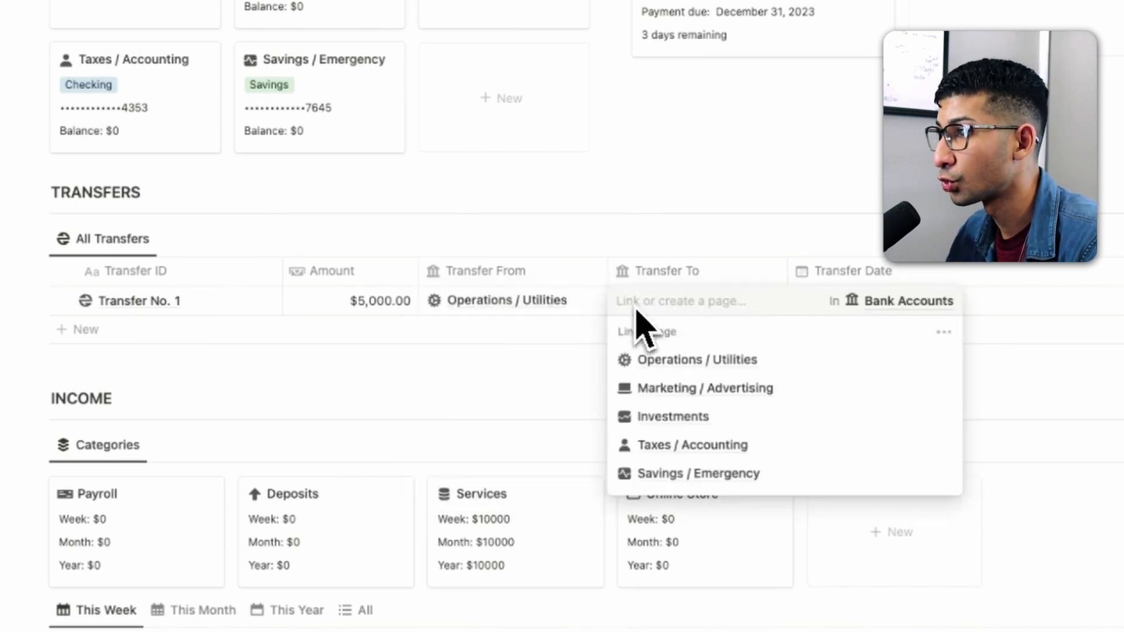
{"action": "left_click", "coordinate": [698, 475]}
{"action": "scroll", "coordinate": [644, 445], "scroll_direction": "up", "scroll_amount": 5}
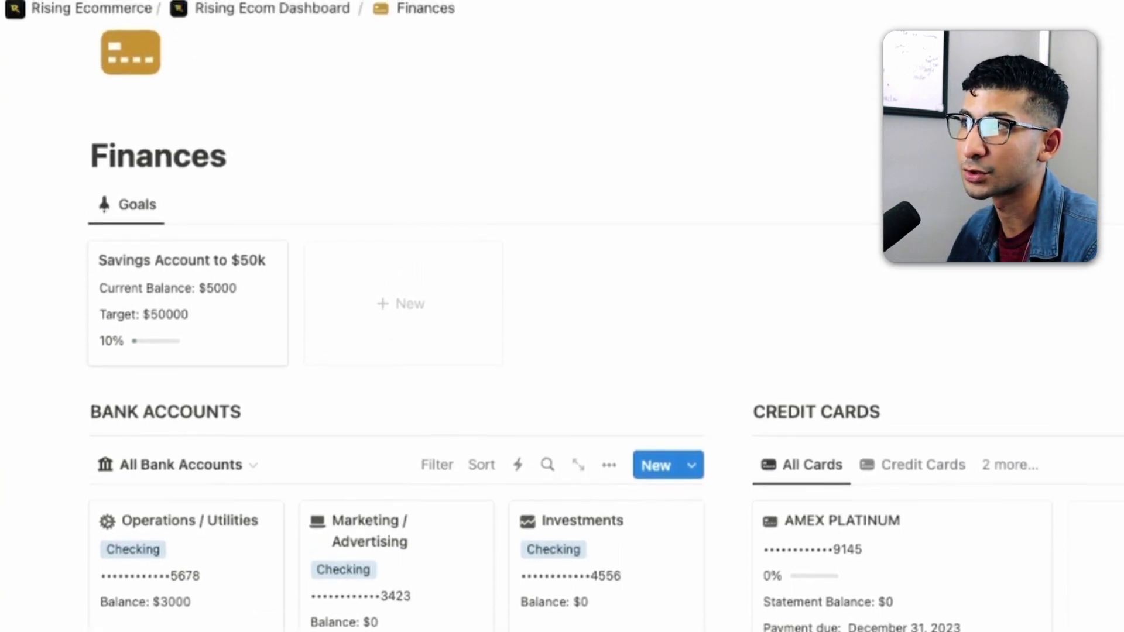
{"action": "scroll", "coordinate": [243, 427], "scroll_direction": "up", "scroll_amount": 1}
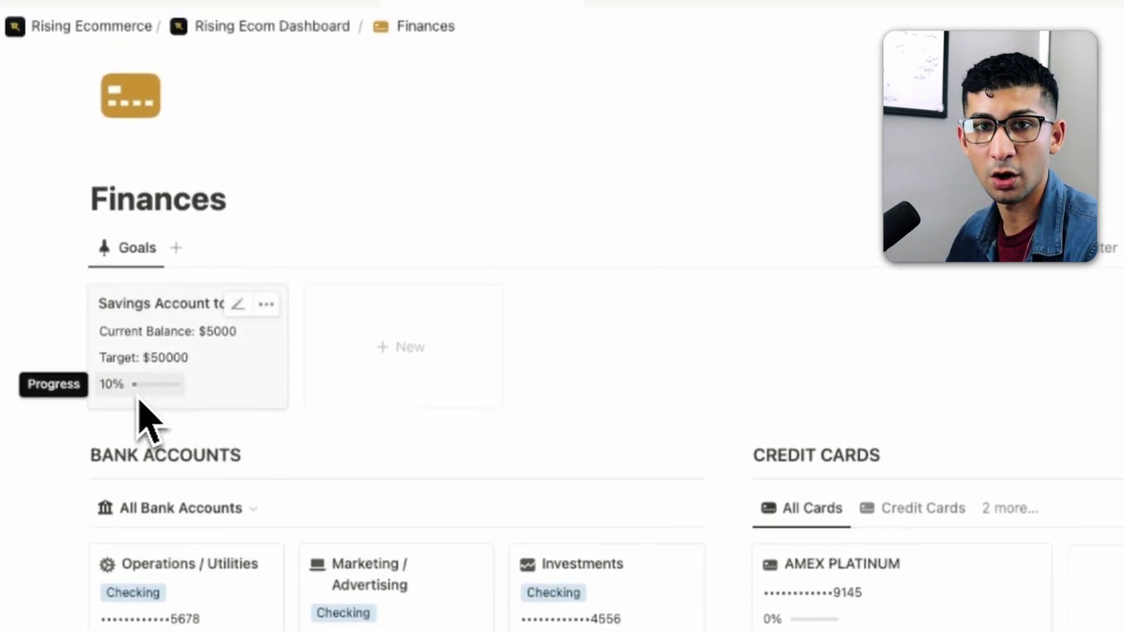